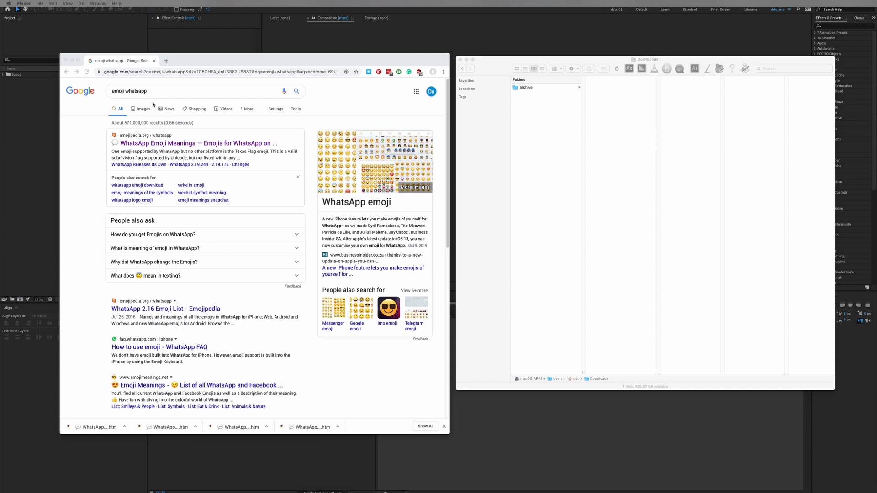
Open the Emojipedia WhatsApp emoji page from the search results and look over its emoji grid.
click(171, 138)
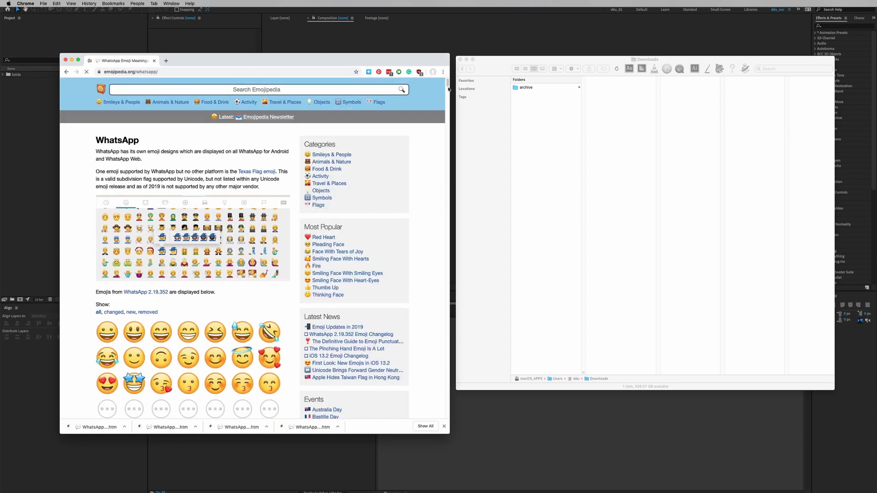
scroll(448, 88, down, 5)
scroll(447, 89, down, 5)
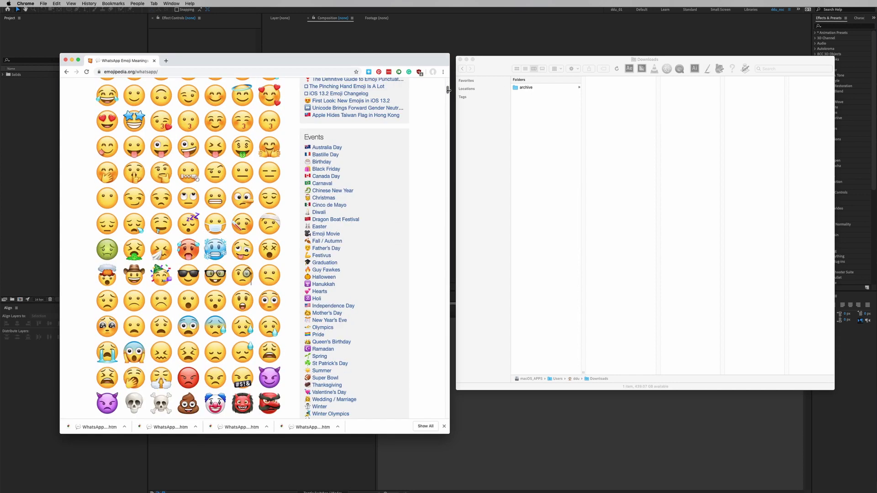
scroll(313, 141, up, 5)
Save the whole Emojipedia WhatsApp page to the Downloads folder in the "Webpage, Complete" format.
right_click(110, 168)
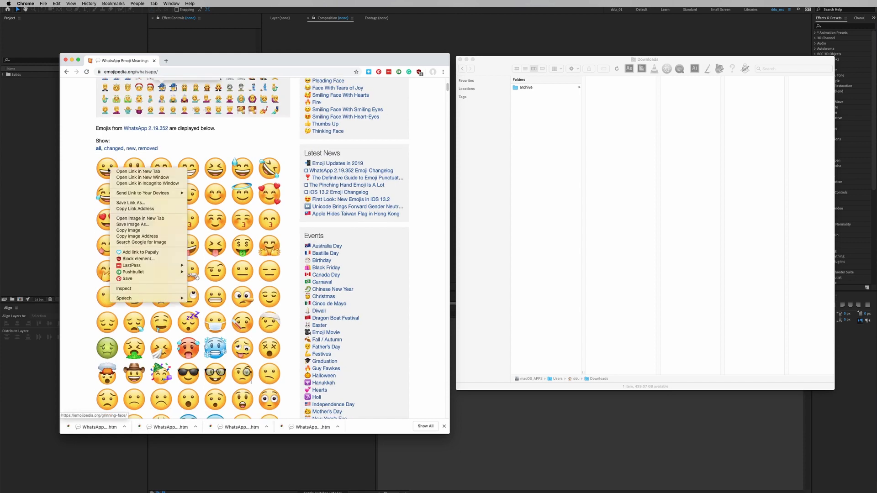
click(146, 224)
key(super+s)
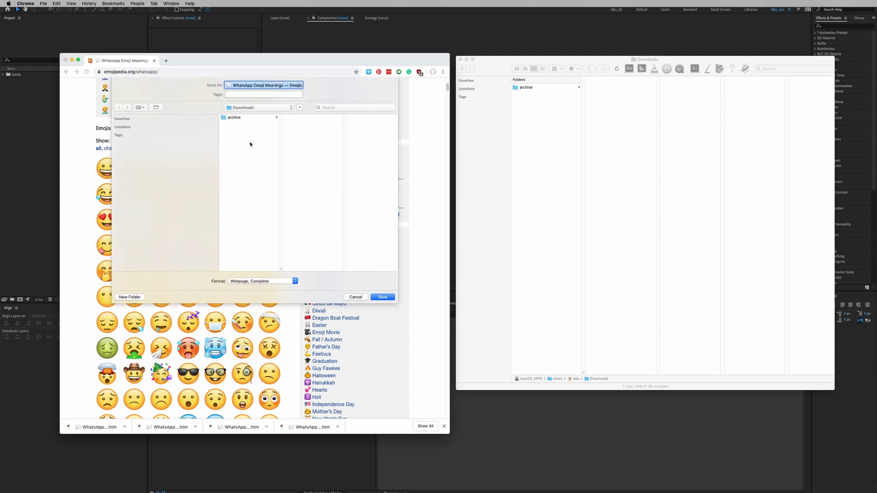
key(Return)
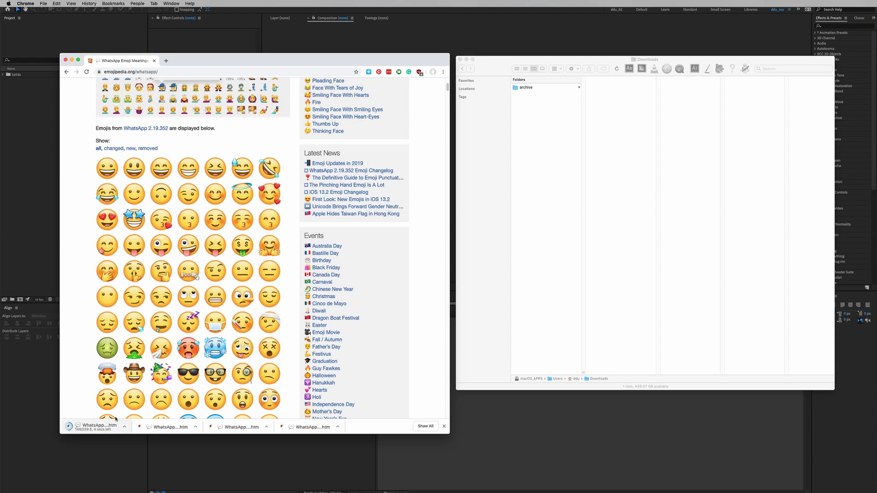
In Finder's Downloads folder, open the saved page's "_files" folder and select alien-monster_1f47e.png.
click(532, 100)
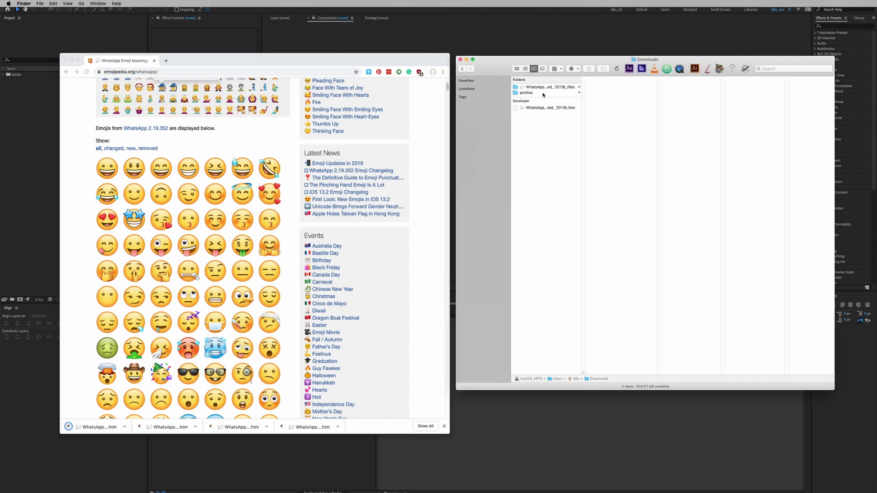
click(568, 107)
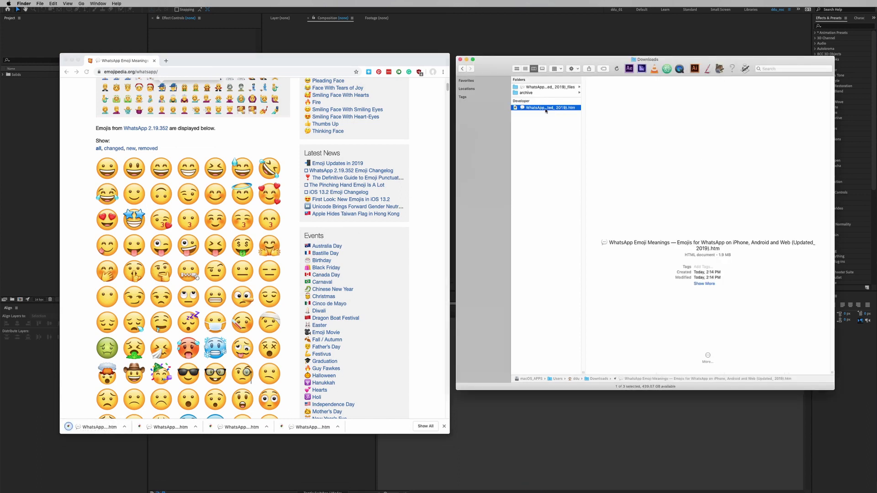
click(561, 86)
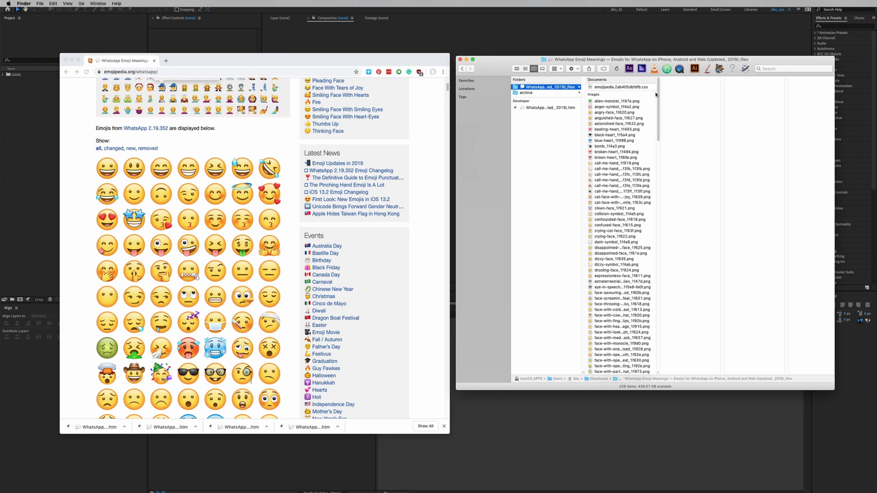
mouse_move(658, 94)
mouse_down()
mouse_move(657, 191)
mouse_move(660, 89)
mouse_up()
click(630, 101)
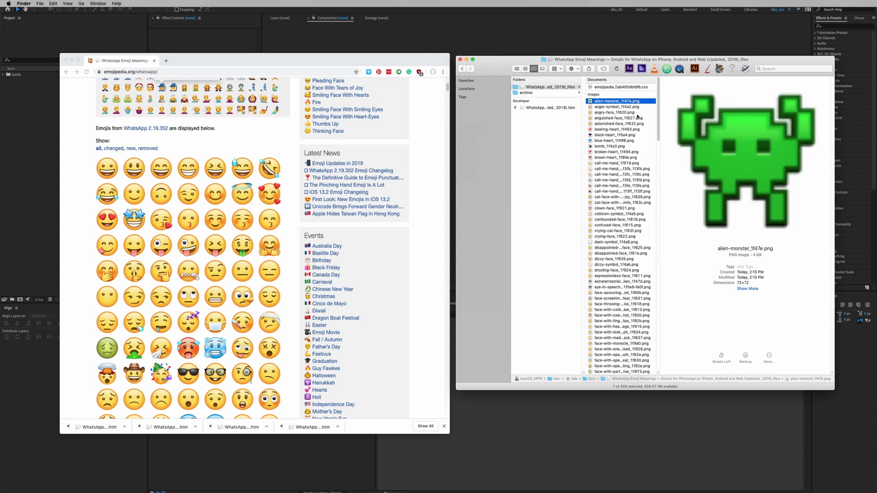
Preview the downloaded emoji PNGs one after another with Quick Look, from the alien monster to the call-me-hand variants.
key(space)
key(Down)
key(Down)
key(Down)
key(Down)
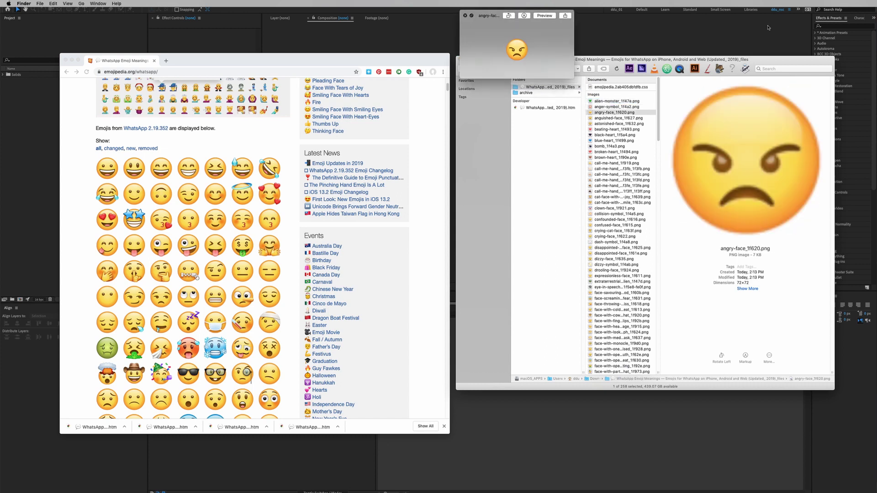
key(Down)
key(Down)
key(Down)
key(Down)
key(Down)
key(Down)
key(Down)
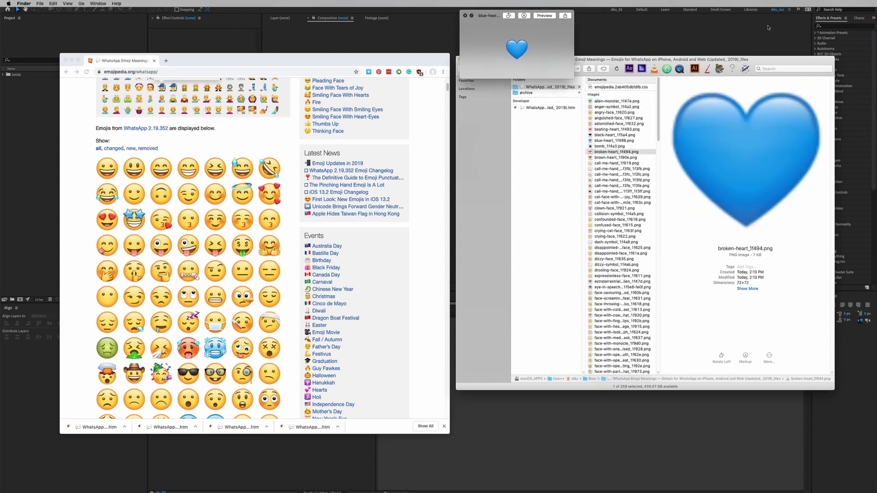
key(Down)
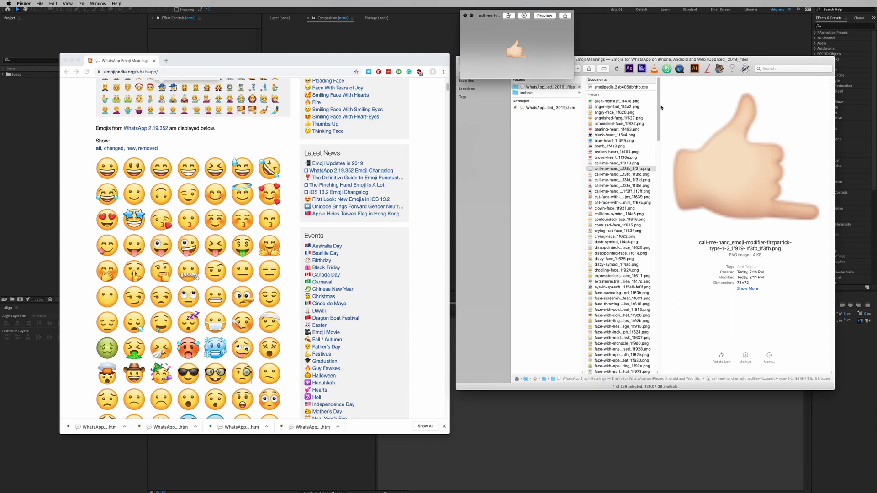
key(space)
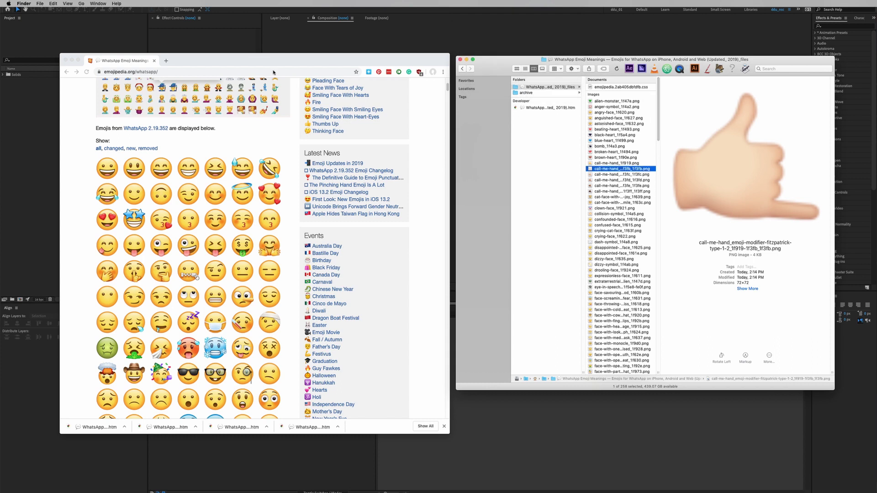
Switch to After Effects and create a project folder named "emoji".
key(super+Tab)
click(53, 182)
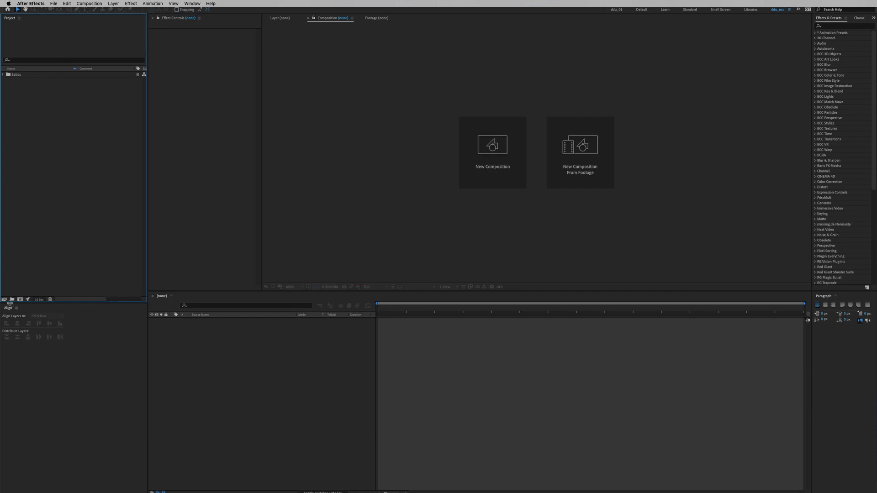
click(12, 299)
text(em)
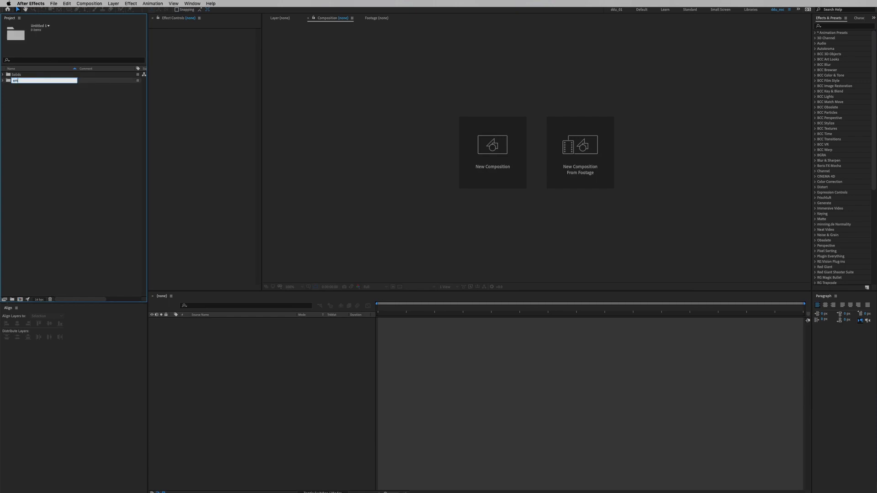
key(Return)
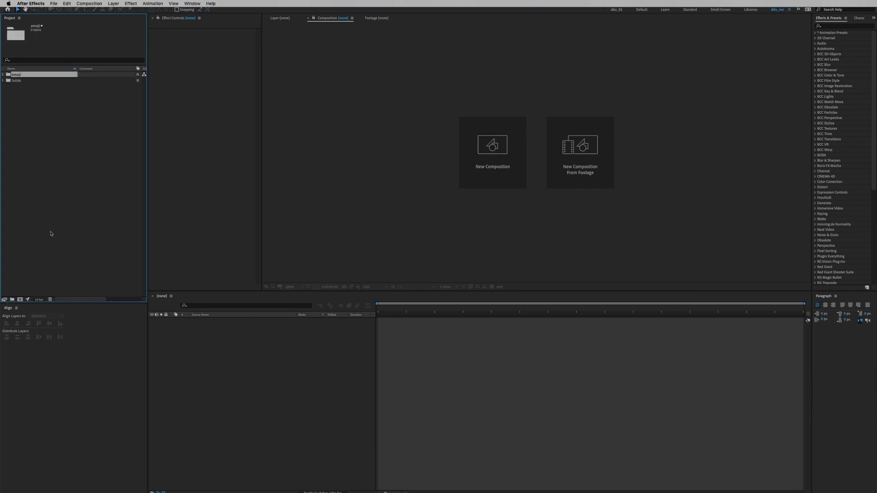
Import the PNGs from alien-monster_1f47e.png through kissing-face-with-smiling-eyes_1f619.png into the emoji folder, and collapse the folder.
double_click(52, 234)
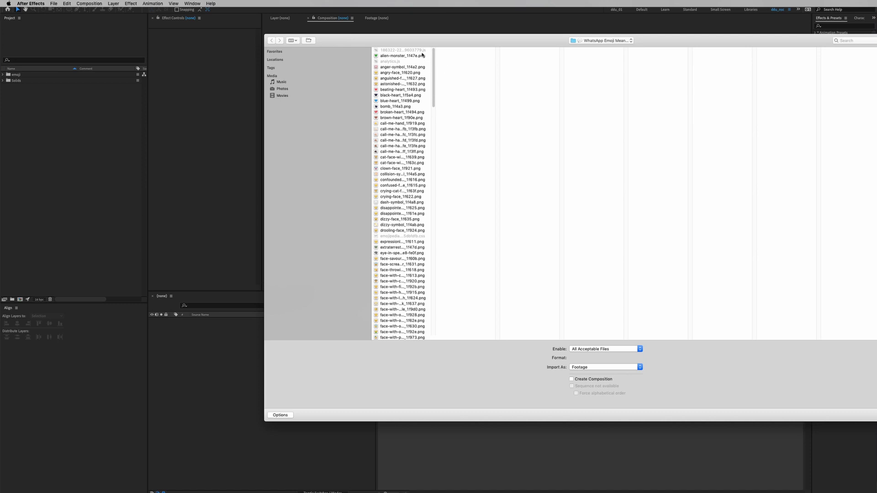
click(425, 55)
scroll(404, 209, down, 15)
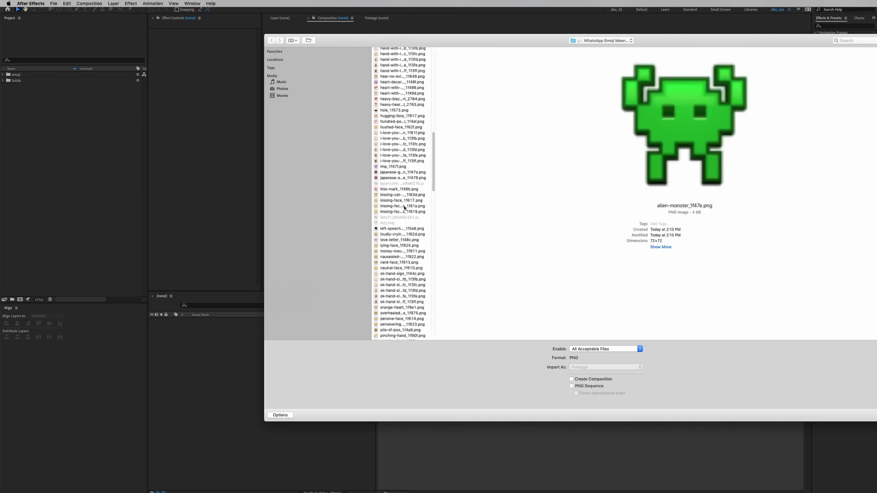
shift+click(406, 212)
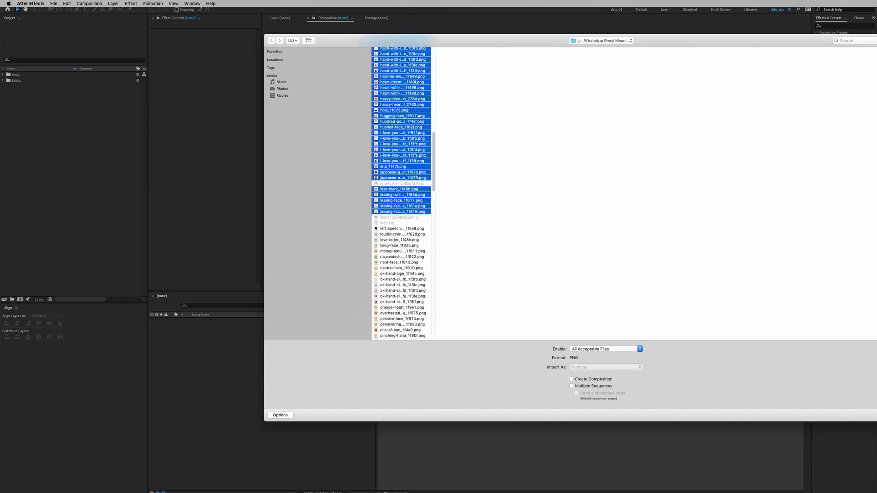
key(Return)
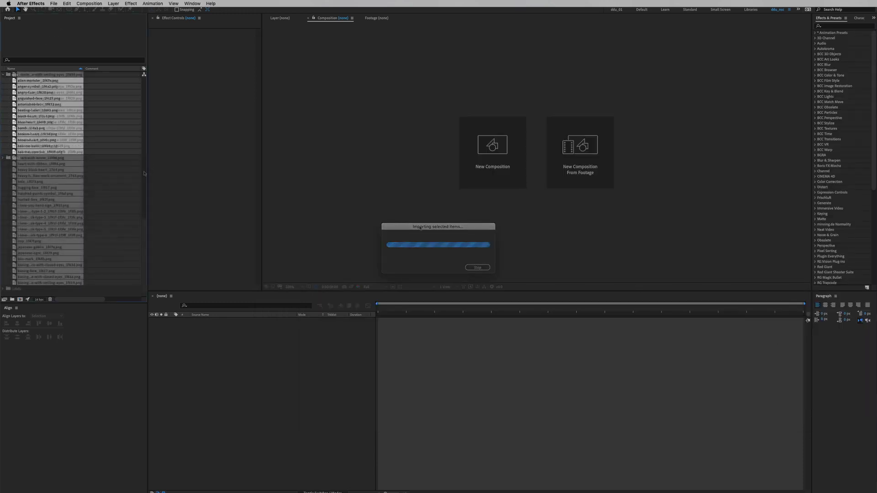
scroll(130, 172, up, 15)
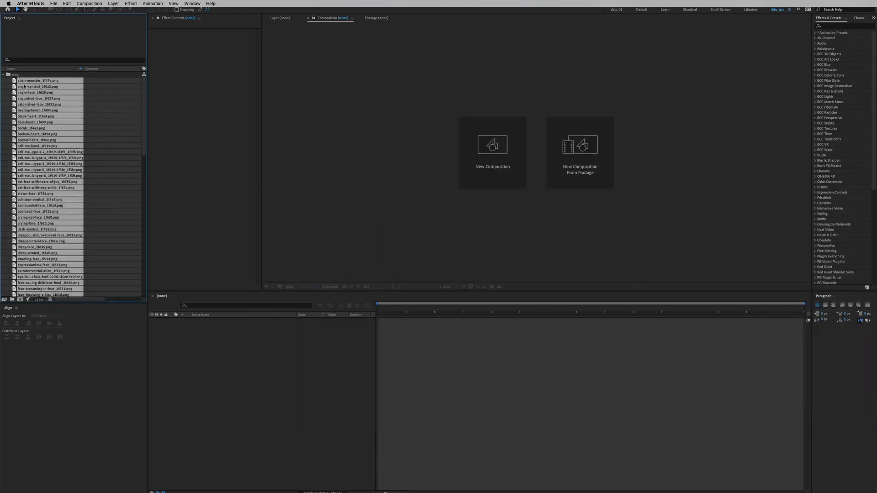
click(3, 74)
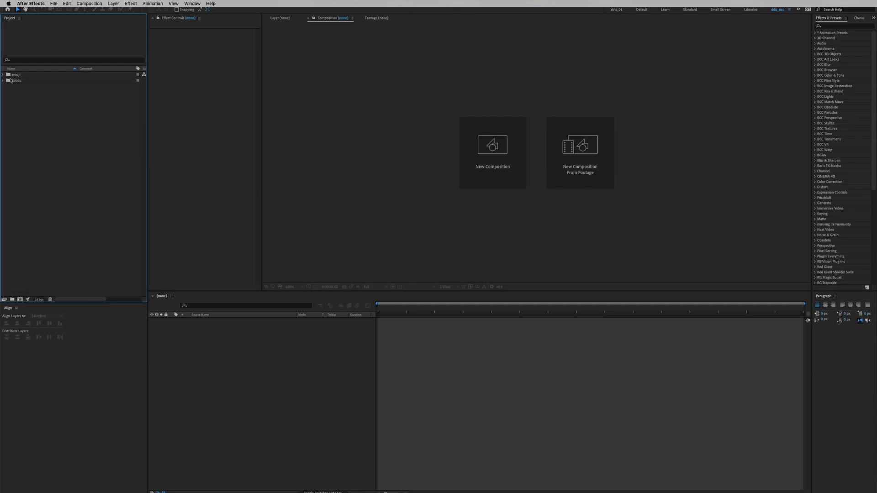
Create a single composition from the emoji folder with a still duration of 0:00:00:01 and Sequence Layers enabled.
click(19, 75)
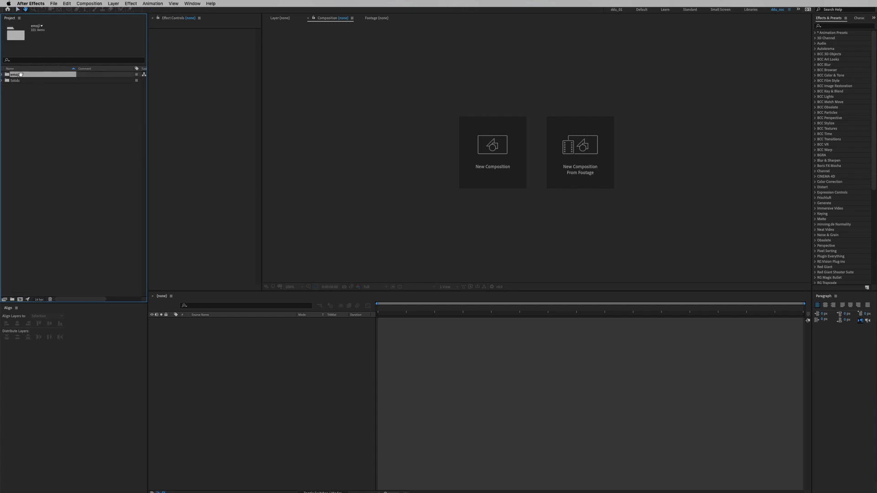
right_click(28, 78)
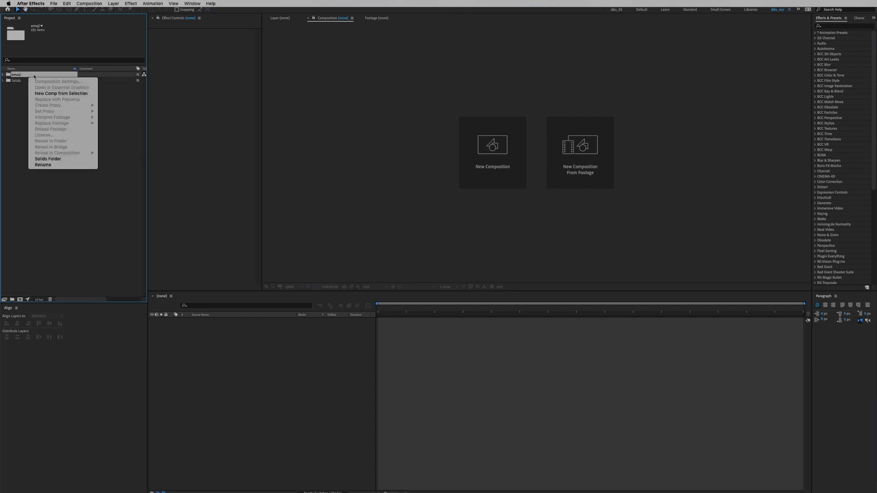
click(55, 93)
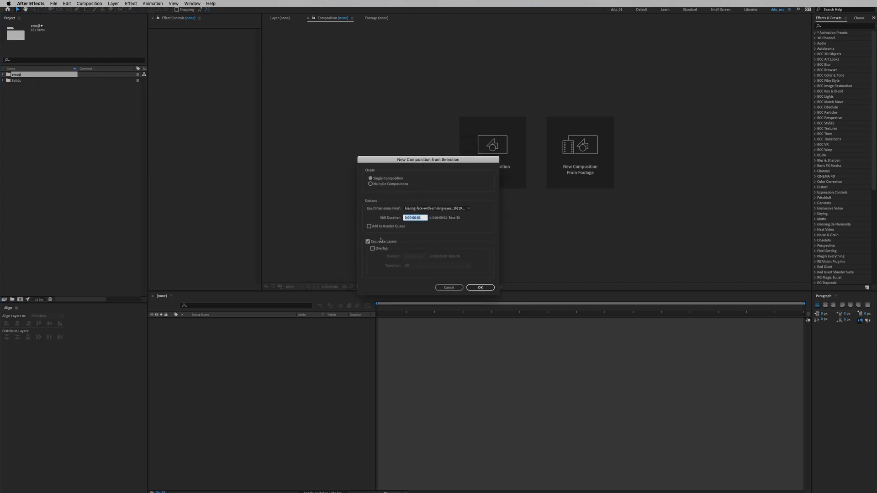
click(480, 287)
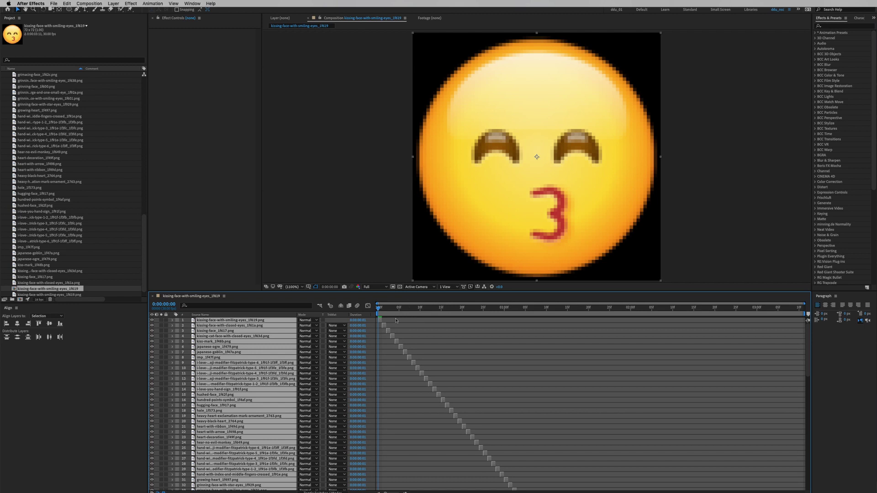
Play and scrub through the new composition to check the sequence of one-frame emoji layers.
drag(384, 313, 423, 318)
key(space)
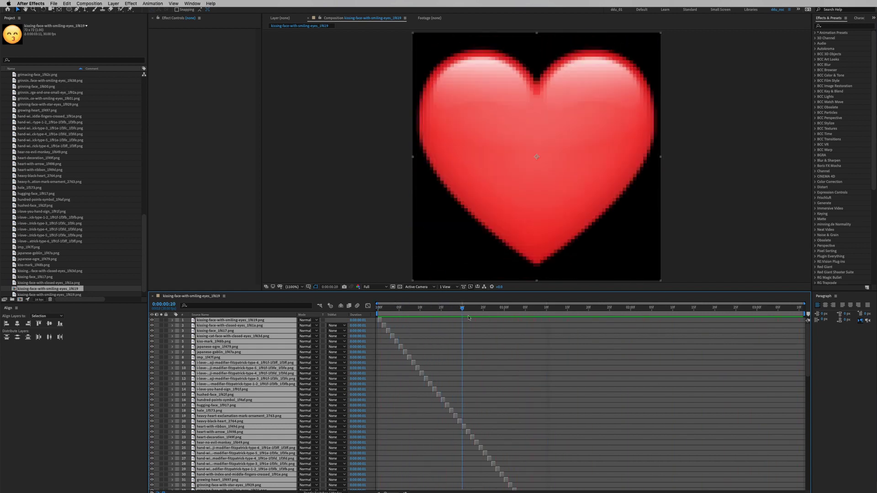
drag(516, 308, 405, 313)
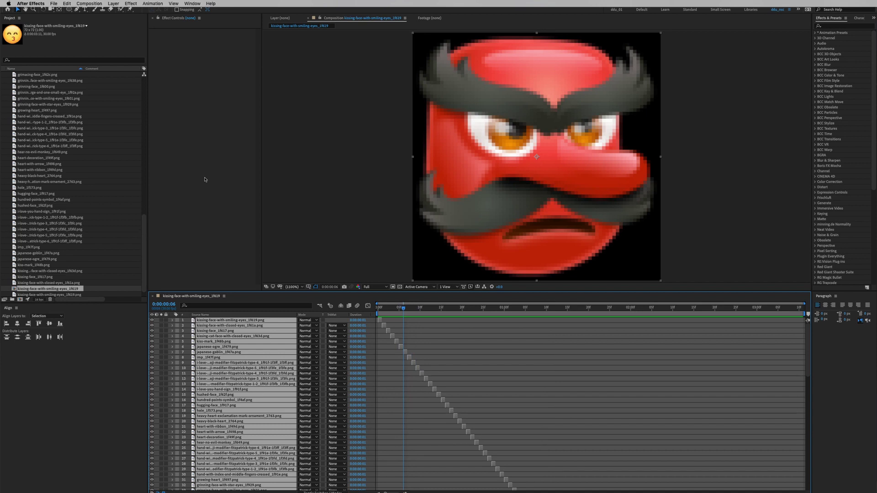
Rename the composition "emoji" in its composition settings.
key(super+k)
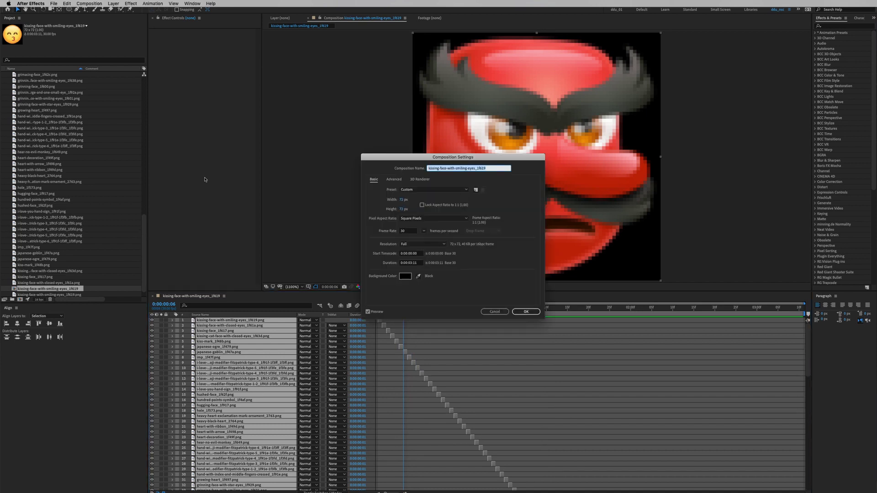
text(emo)
key(Return)
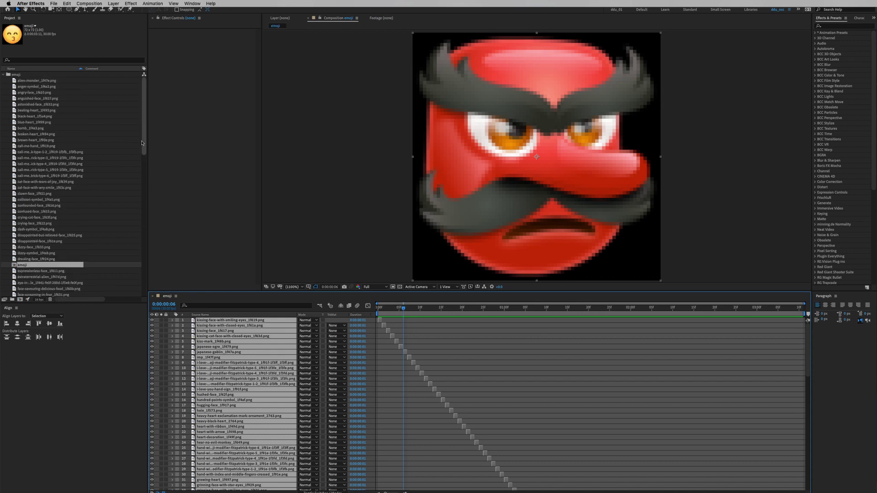
Put the emoji composition into a new project folder named "!comps".
scroll(108, 170, down, 7)
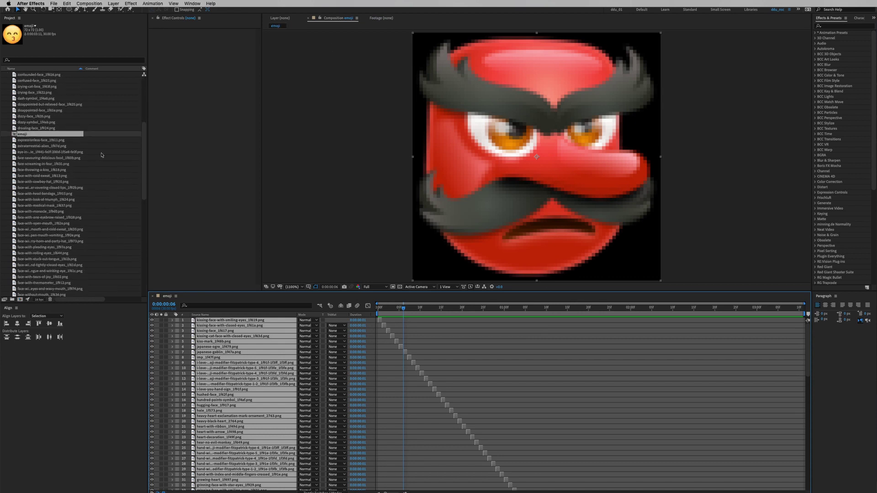
scroll(145, 150, up, 3)
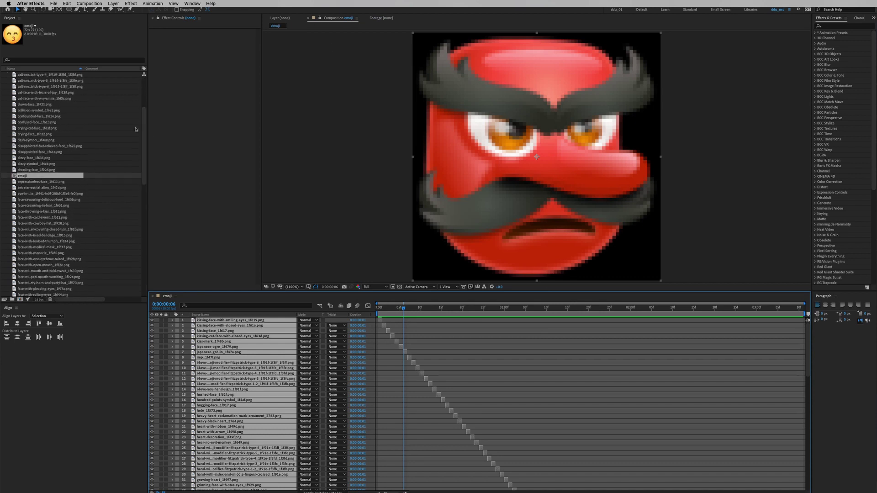
drag(40, 179, 11, 300)
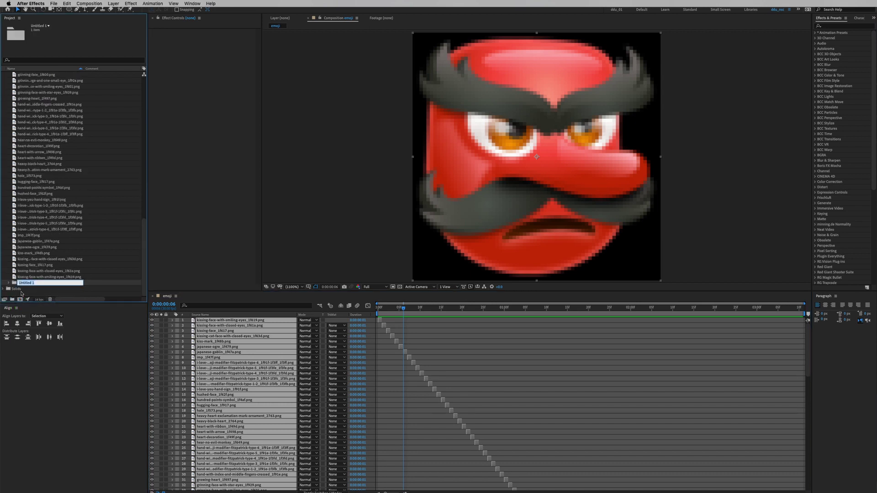
key(BackSpace)
text(!comps)
key(Return)
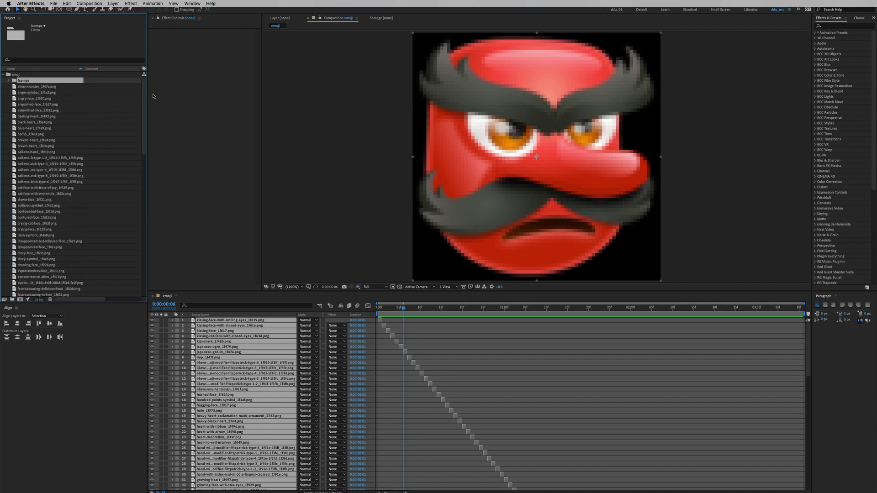
Group all the emoji PNG files in the project into a new folder named "images".
click(54, 86)
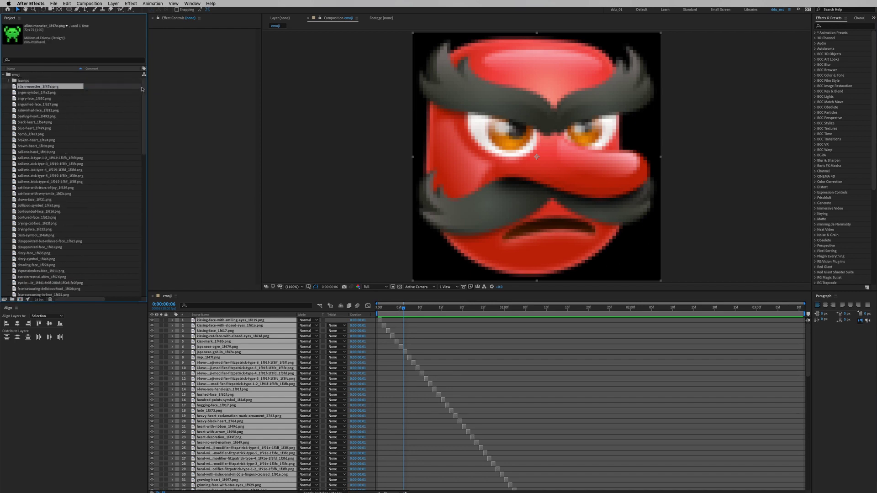
scroll(139, 90, down, 15)
shift+click(67, 282)
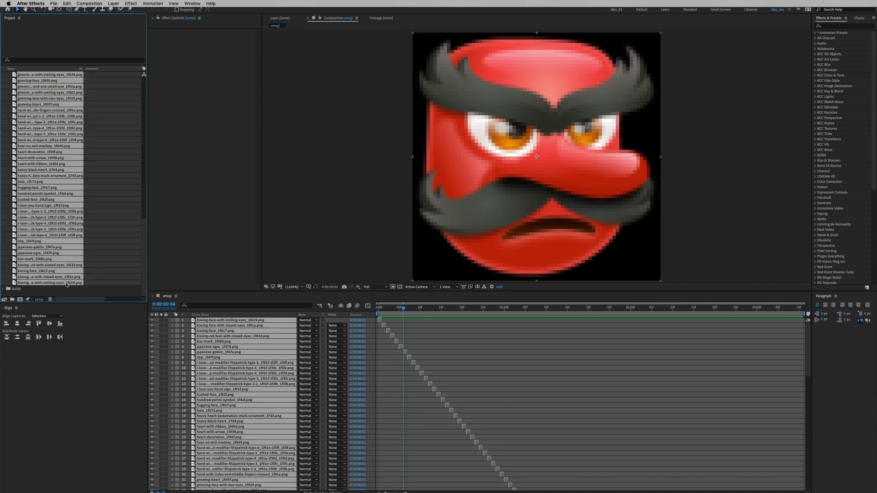
mouse_move(12, 300)
mouse_down()
mouse_move(21, 297)
mouse_move(12, 300)
mouse_up()
text(iam)
text(images)
key(Return)
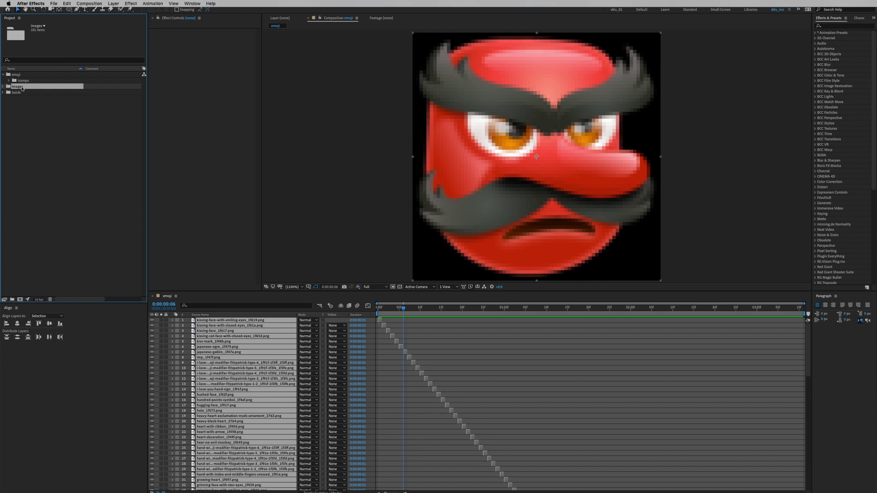
Nest the images folder inside the emoji folder and expand the "!comps" folder.
drag(25, 78, 18, 78)
key(cmd+z)
click(8, 80)
click(32, 87)
click(33, 81)
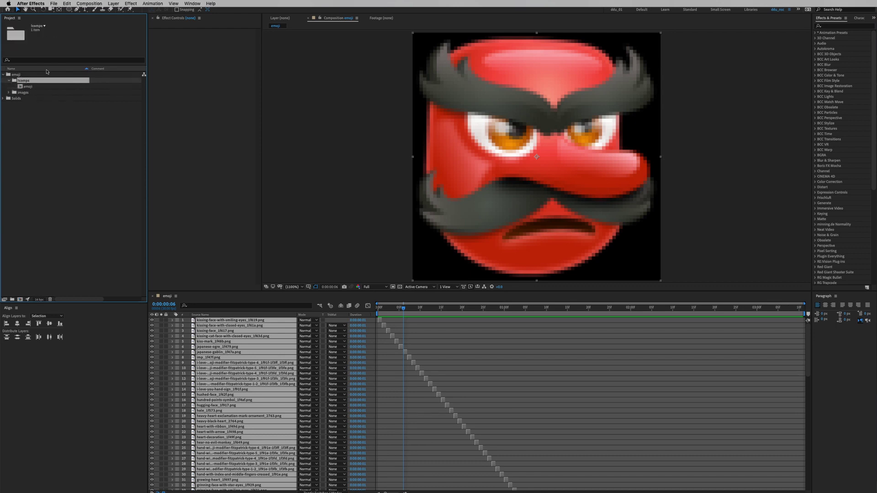
Create a new composition in the "!comps" folder, 1920 by 1080 px with a duration of 5 seconds.
key(super+n)
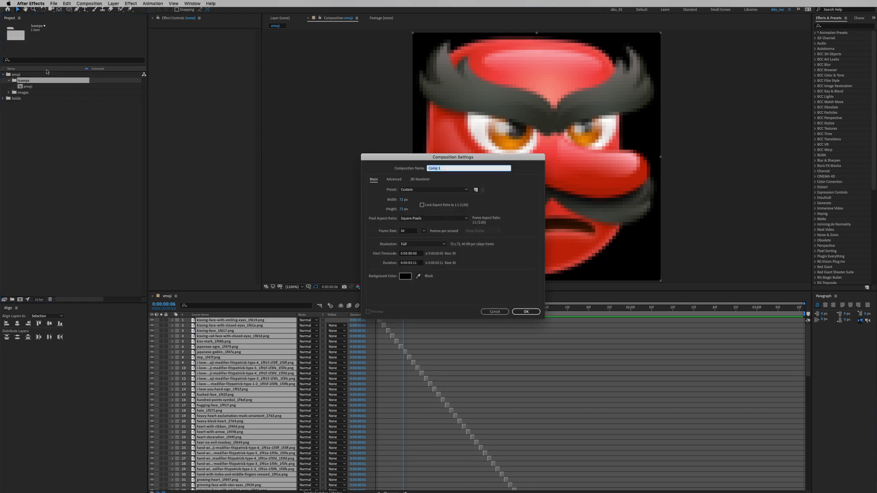
click(402, 199)
text(1920)
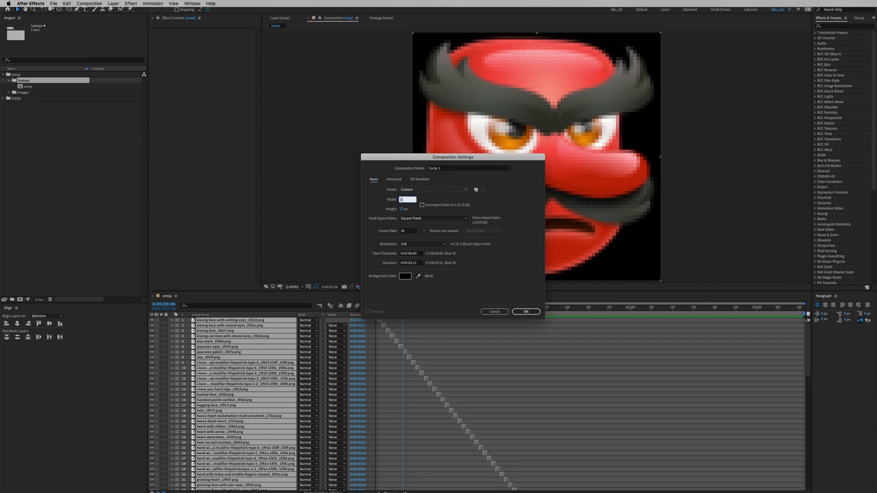
key(Tab)
text(1080)
click(413, 262)
text(500)
key(Return)
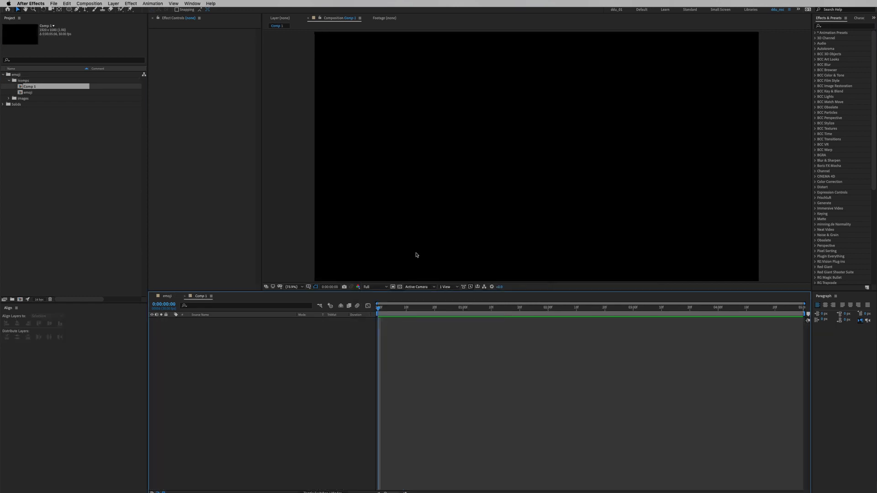
Place the emoji composition near the centre of Comp 1, scale it to about 268%, and scrub through the frames.
drag(28, 92, 524, 152)
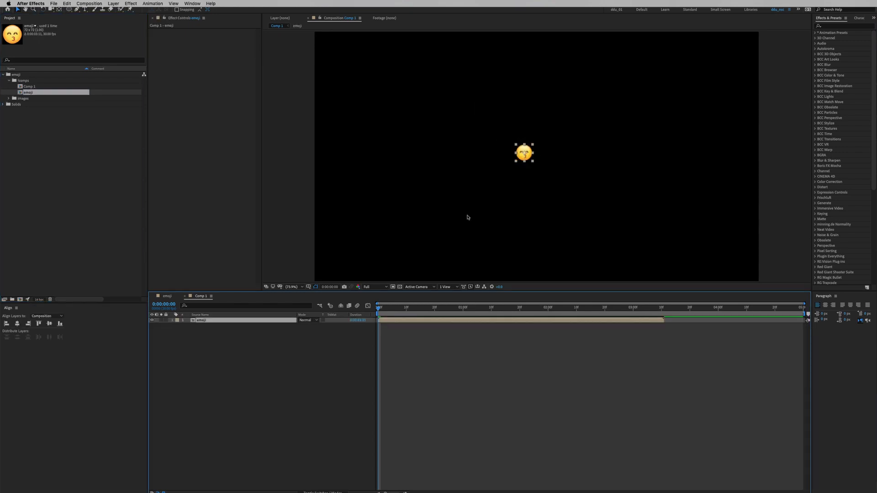
key(s)
drag(309, 326, 510, 242)
drag(392, 309, 494, 308)
click(256, 359)
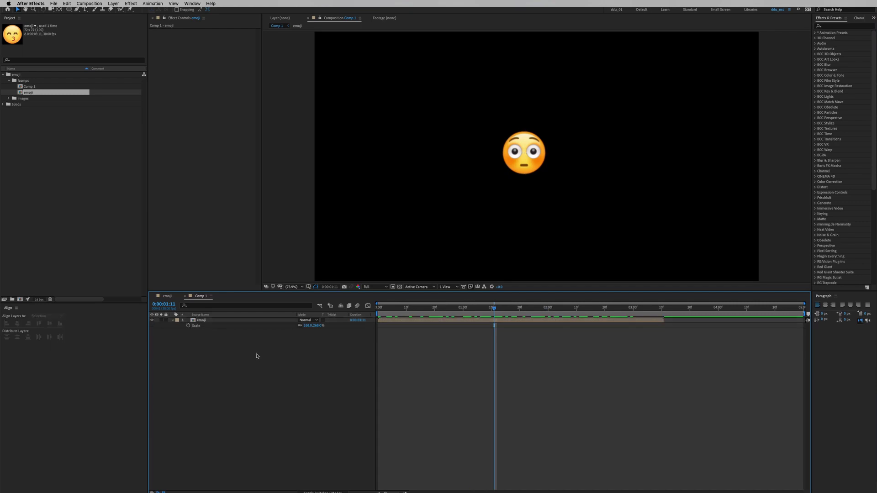
Enable time remapping on the emoji layer and start its Time Remap expression with the line seedRandom(0,true);.
click(217, 321)
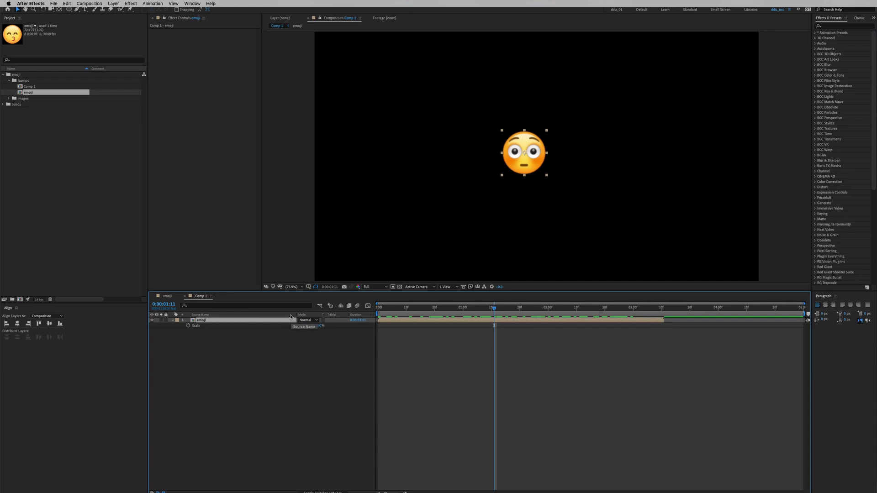
key(super+alt+t)
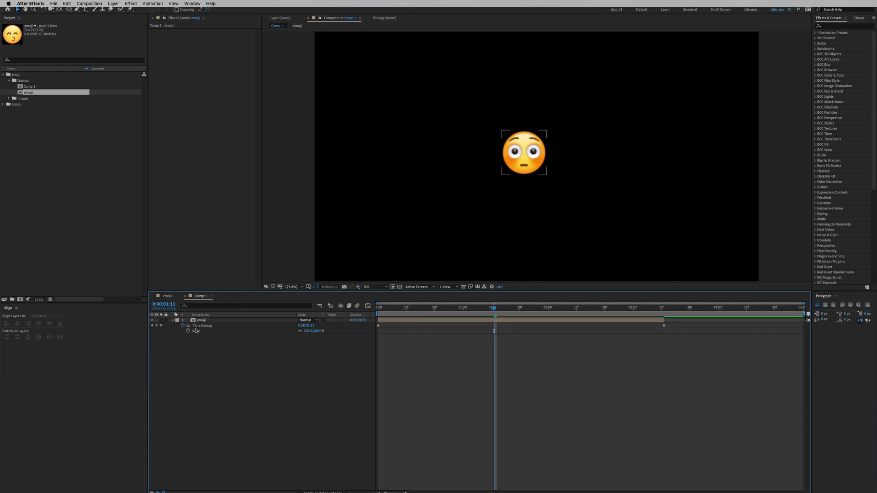
alt+click(183, 325)
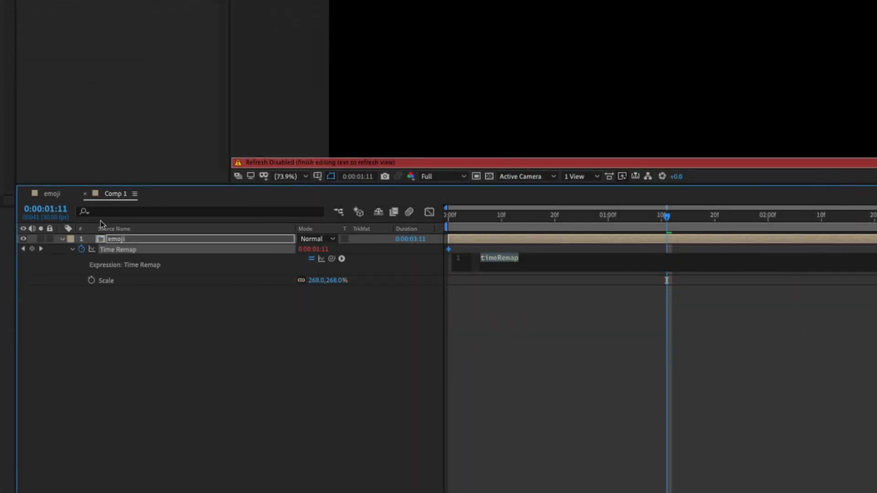
text(seed)
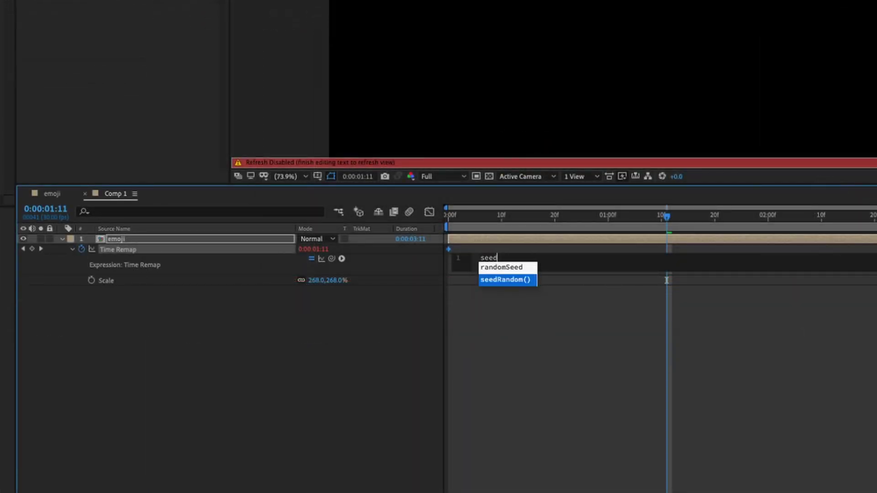
text(Random()0,true)
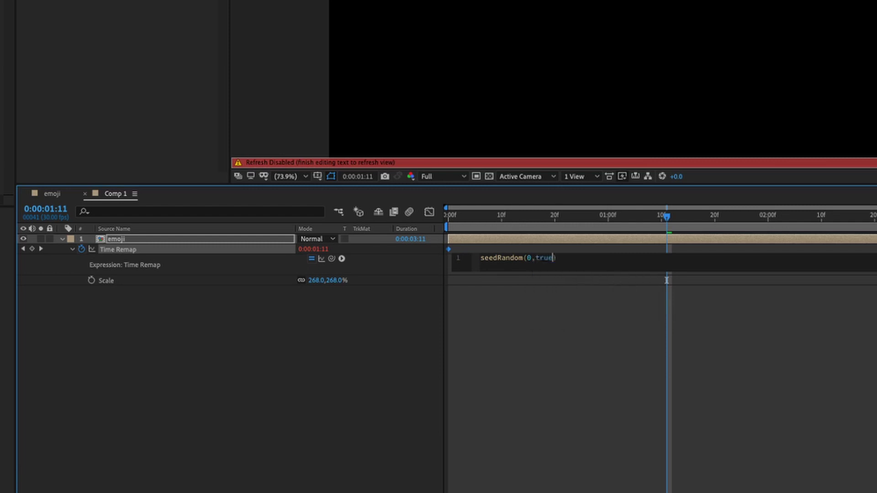
key(Right)
text(//)
key(Return)
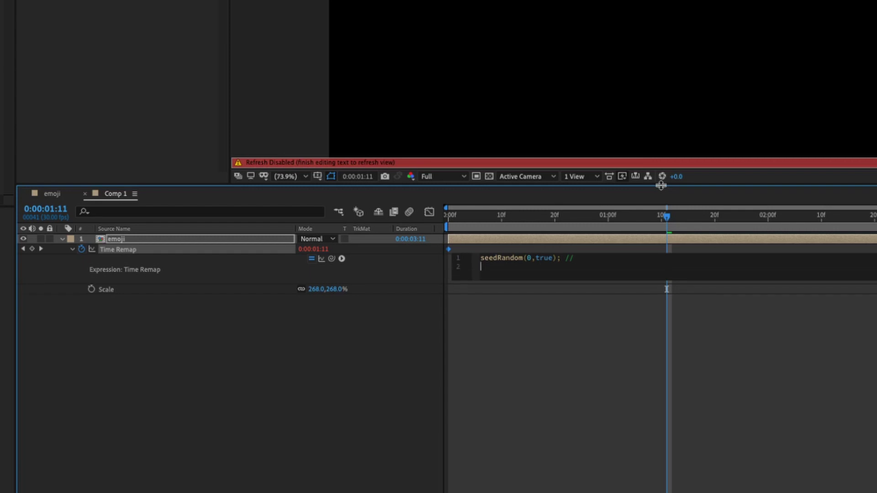
Add random(0,100); as the second line of the Time Remap expression and check the result at several frames.
text(rando)
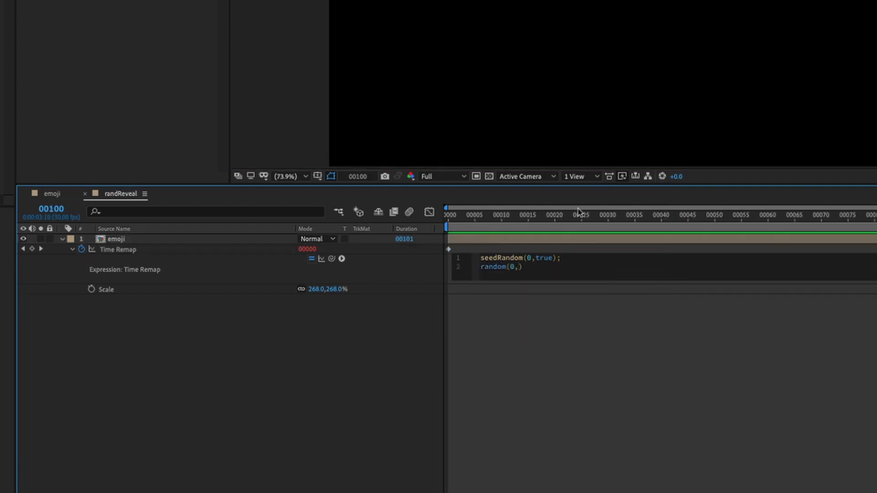
text(100);)
click(557, 315)
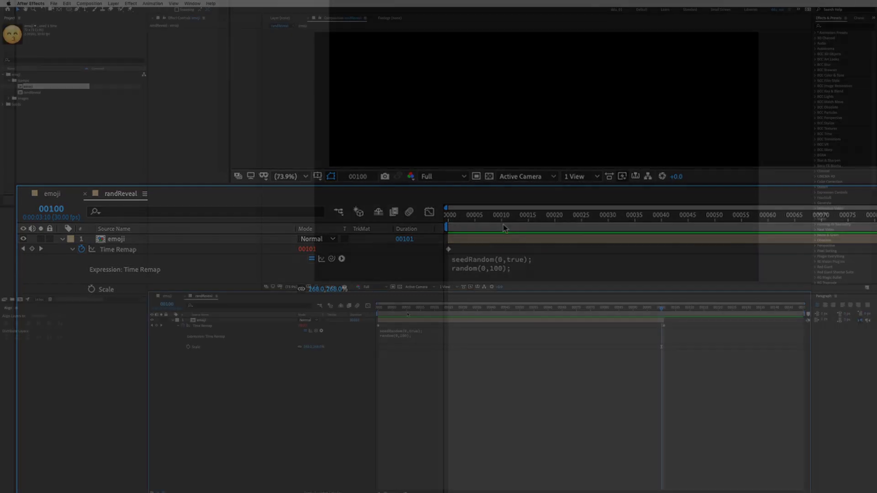
drag(429, 308, 377, 315)
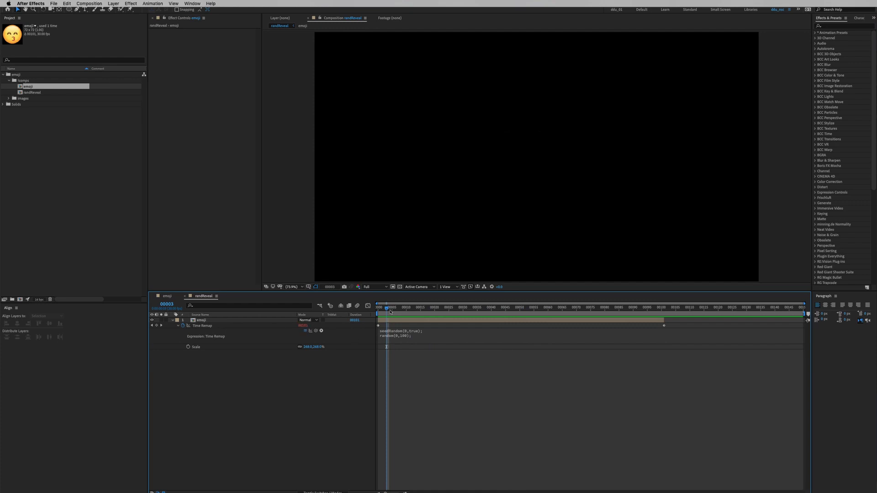
key(shift+Page_Down)
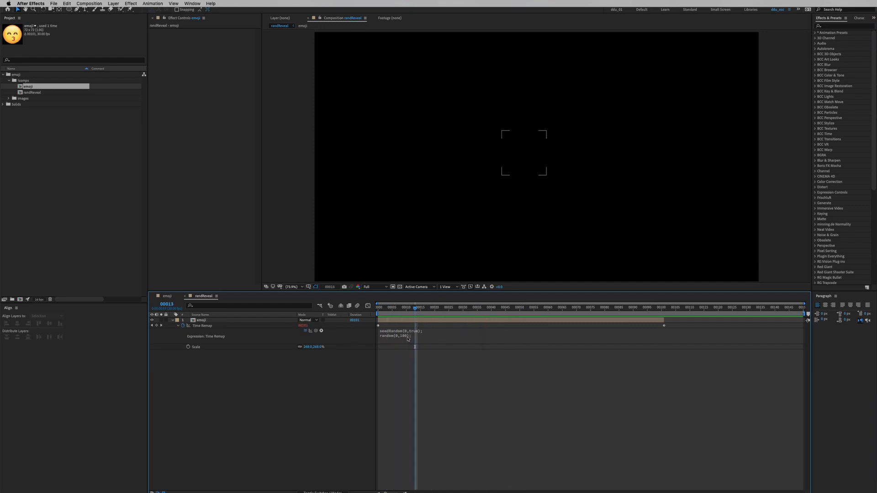
Assign the random value to t in the Time Remap expression, add framesToTime(t) as the last line, and scrub the result.
click(405, 335)
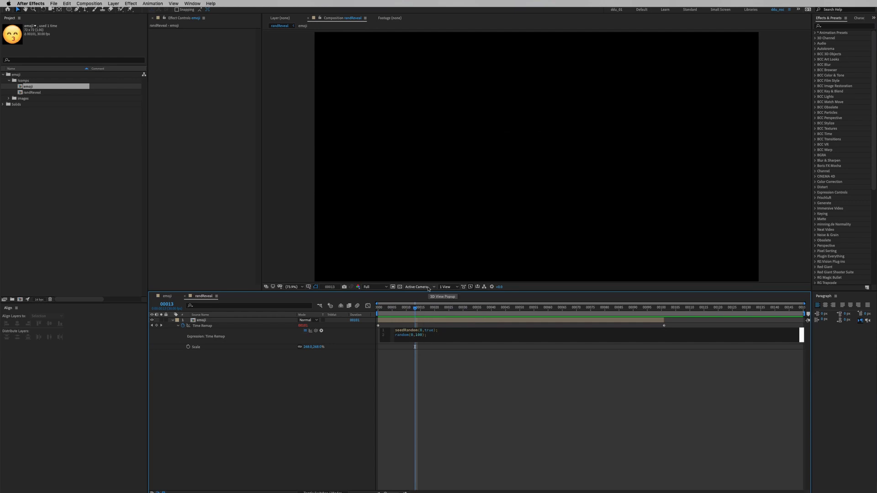
text(t =)
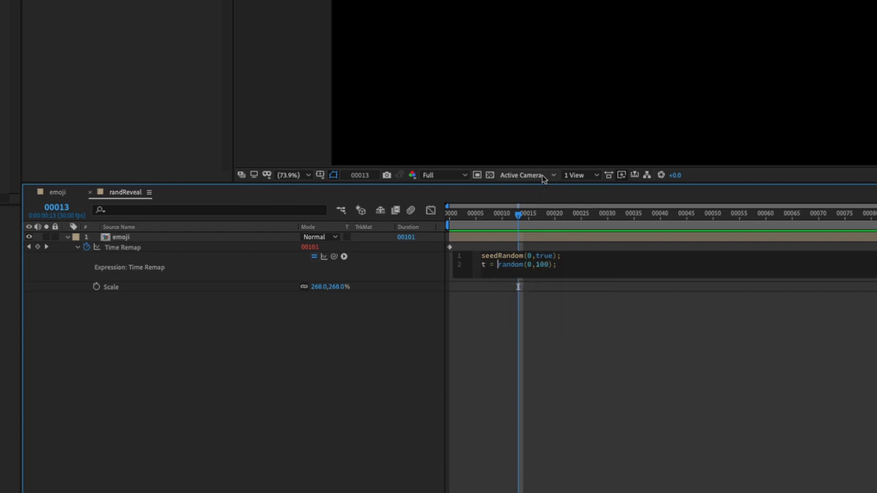
key(Return)
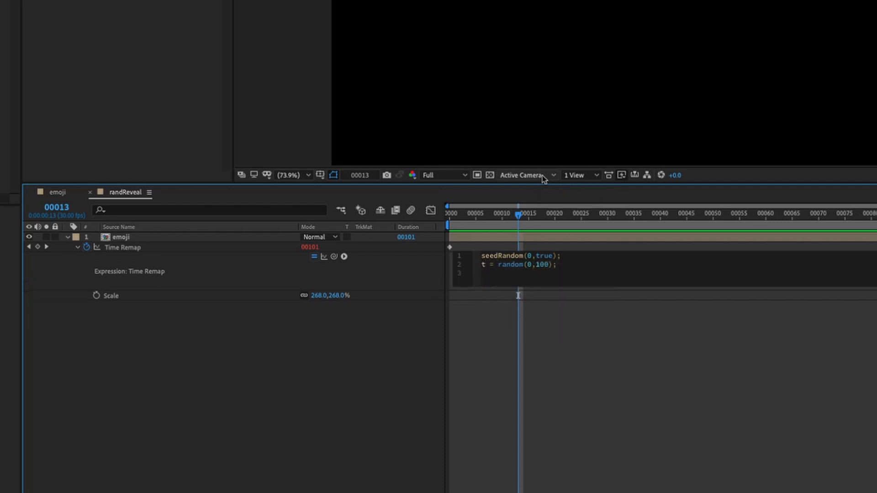
text(frames)
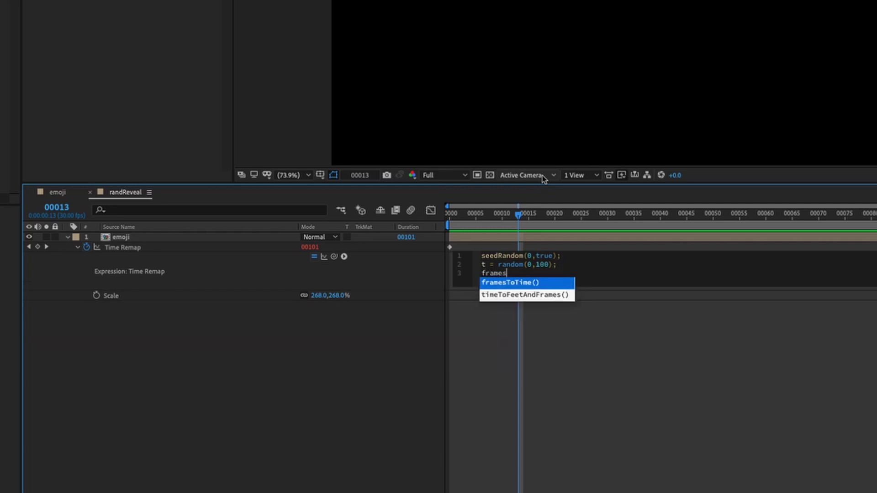
key(Return)
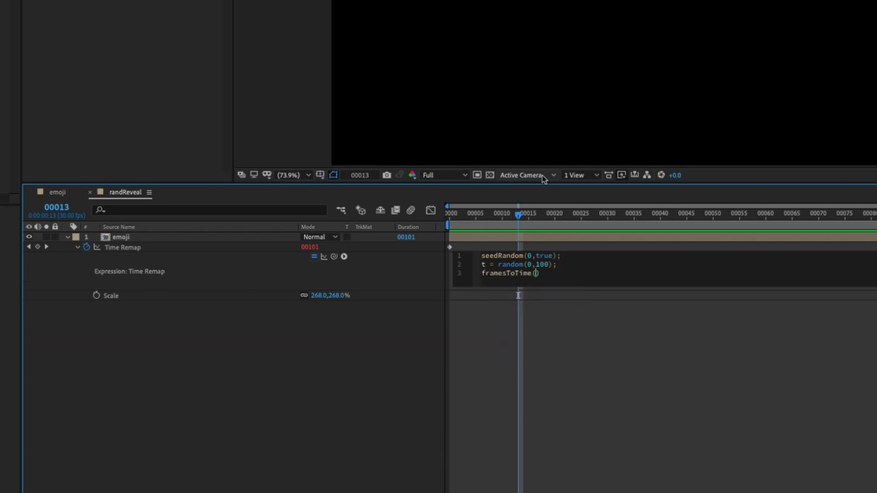
text(t)
click(675, 372)
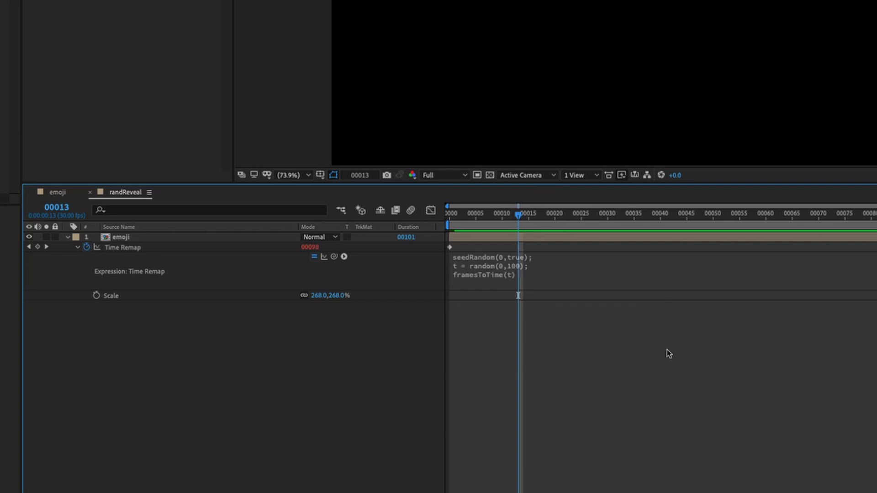
click(523, 215)
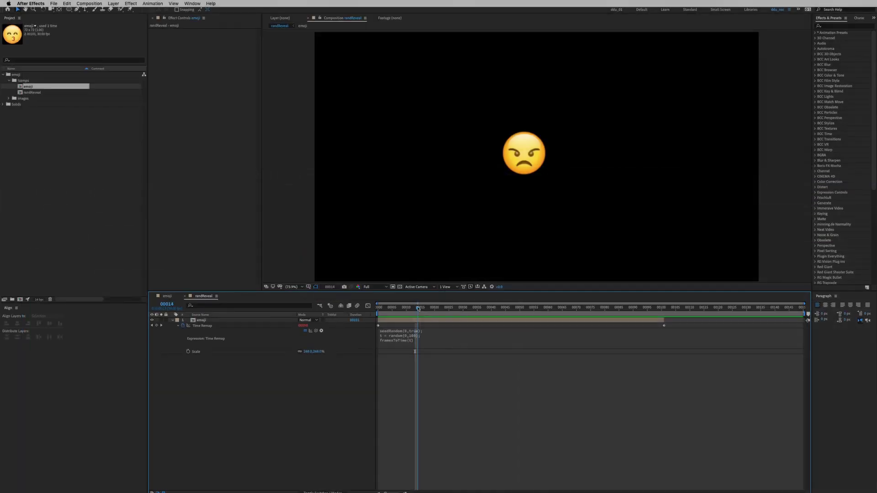
drag(418, 308, 475, 308)
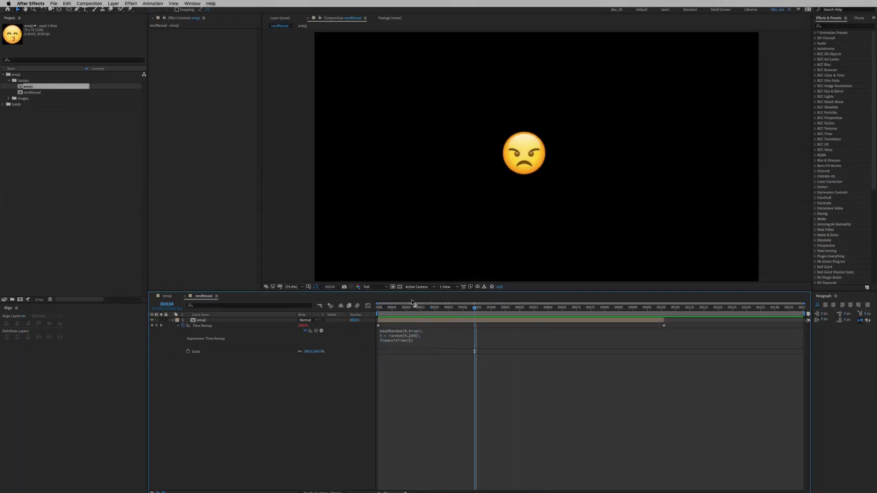
Duplicate the emoji layer three times, spread copies to either side of the original, and preview the composition.
key(ctrl+a)
key(ctrl+d)
drag(531, 162, 402, 127)
key(ctrl+d)
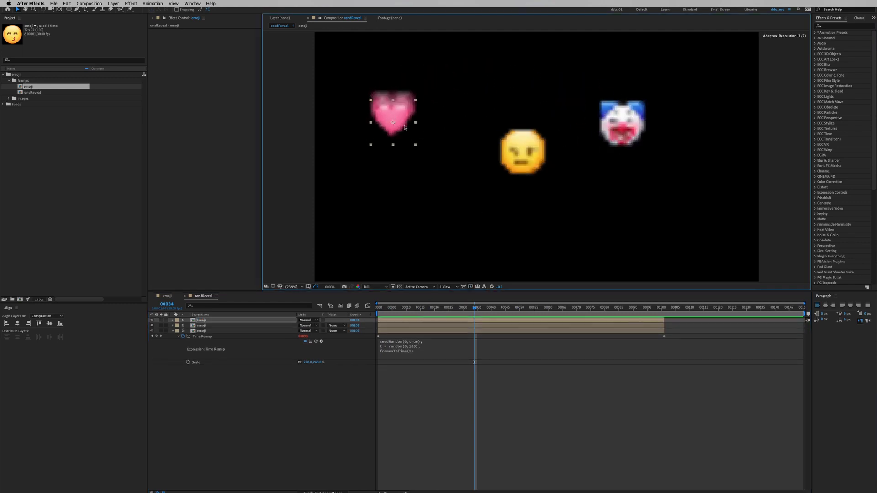
key(ctrl+d)
key(space)
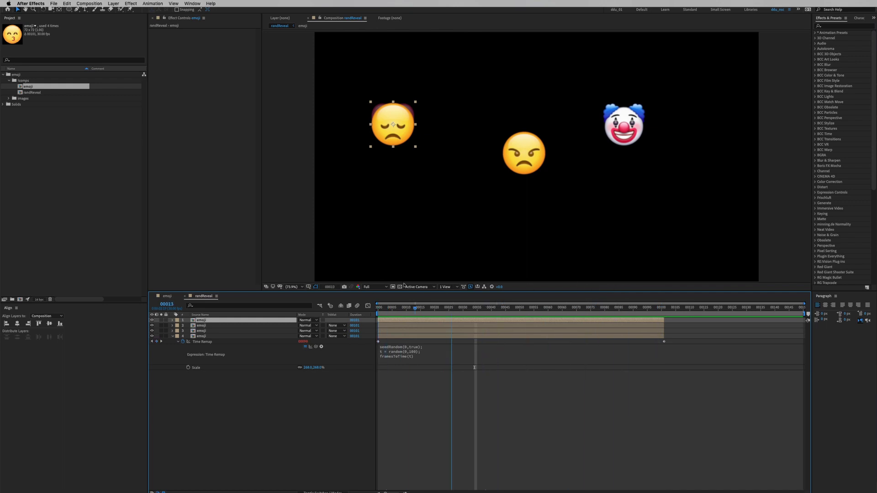
Position the newest emoji copy just right of the heart, preview the playback, and move the angry face lower.
drag(376, 140, 420, 192)
click(415, 315)
key(space)
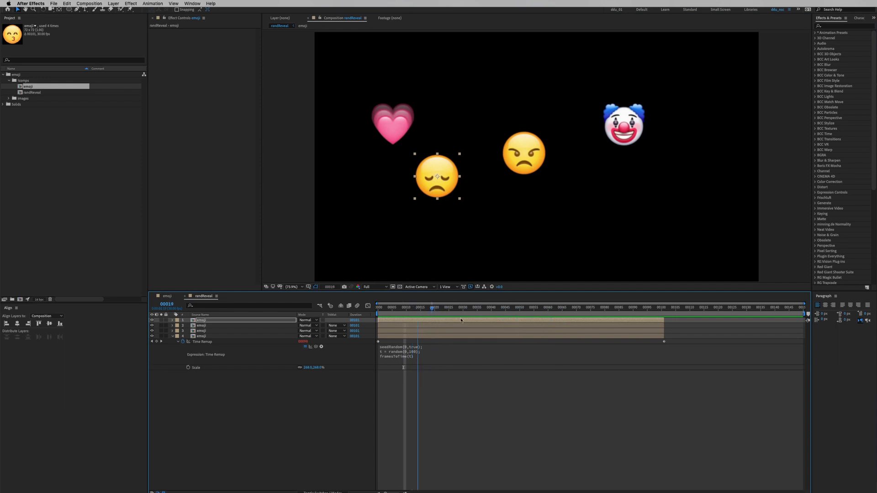
drag(437, 181, 471, 193)
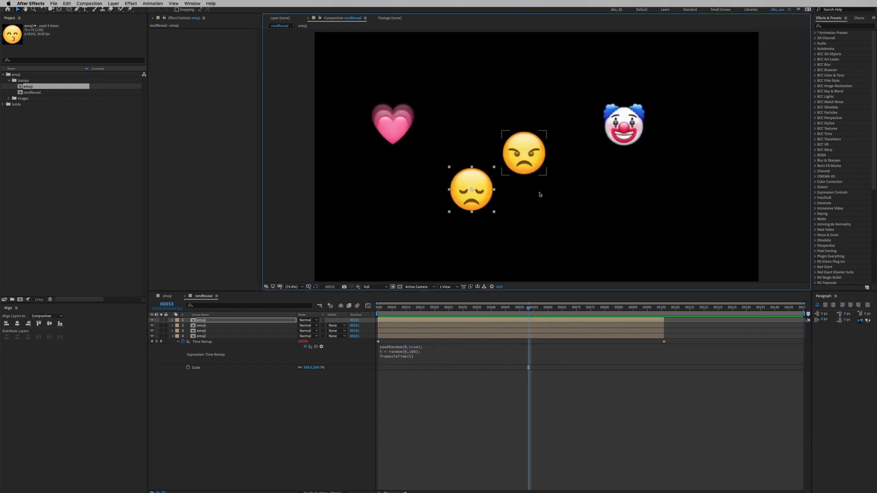
drag(478, 194, 478, 116)
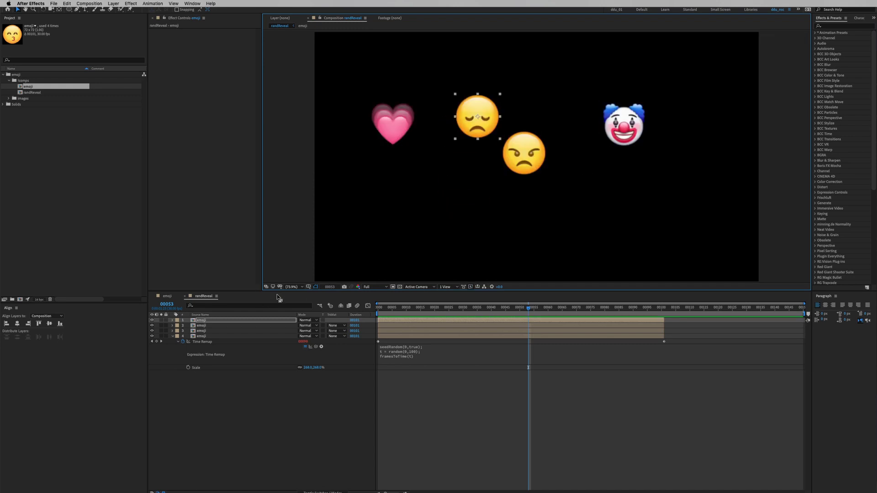
click(520, 158)
drag(519, 158, 532, 192)
Show the Position property of the topmost emoji layer and select that layer.
click(243, 321)
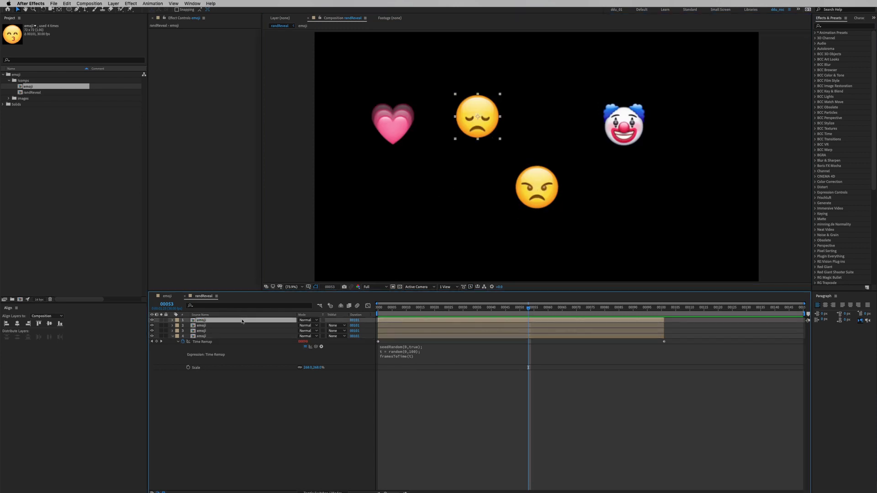
key(p)
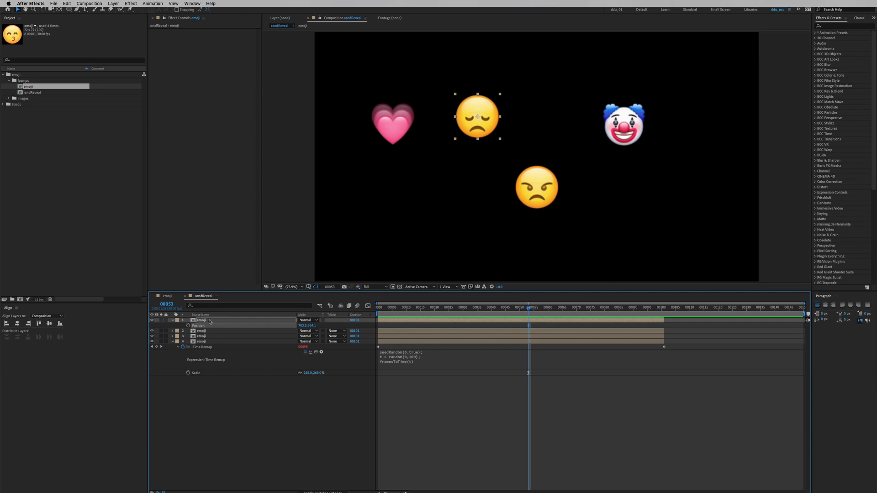
click(205, 322)
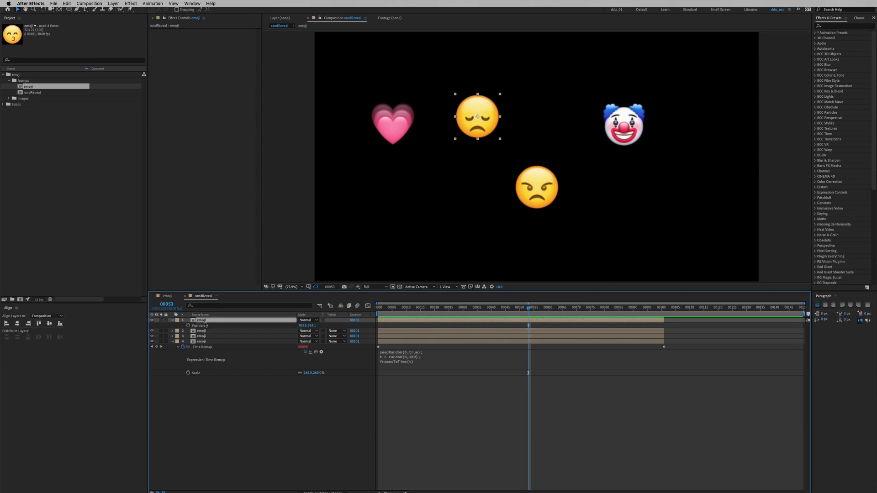
Enable an expression on the topmost emoji layer's Position and begin it with seedRandom(0,true).
key(p)
key(p)
alt+click(189, 325)
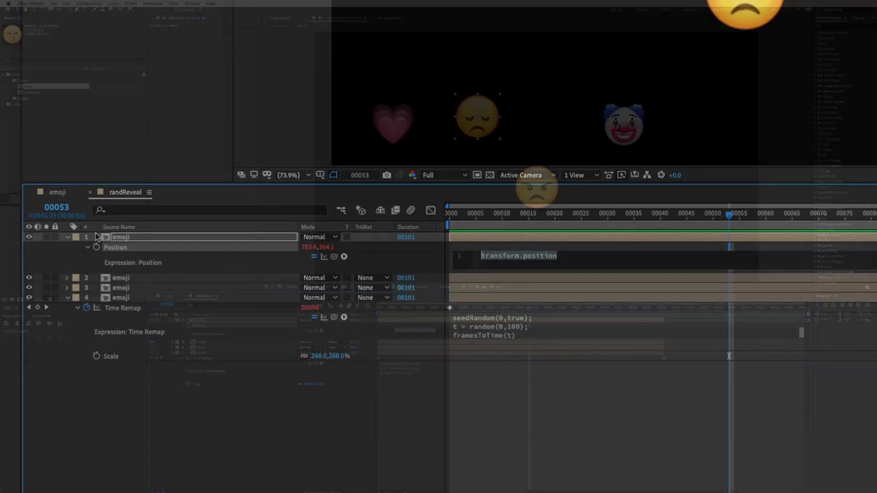
text(seed)
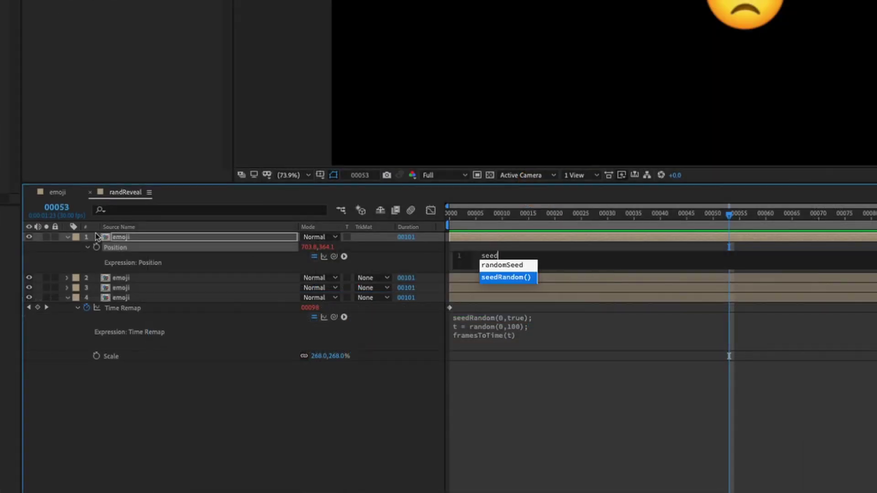
key(Return)
text(0,true)
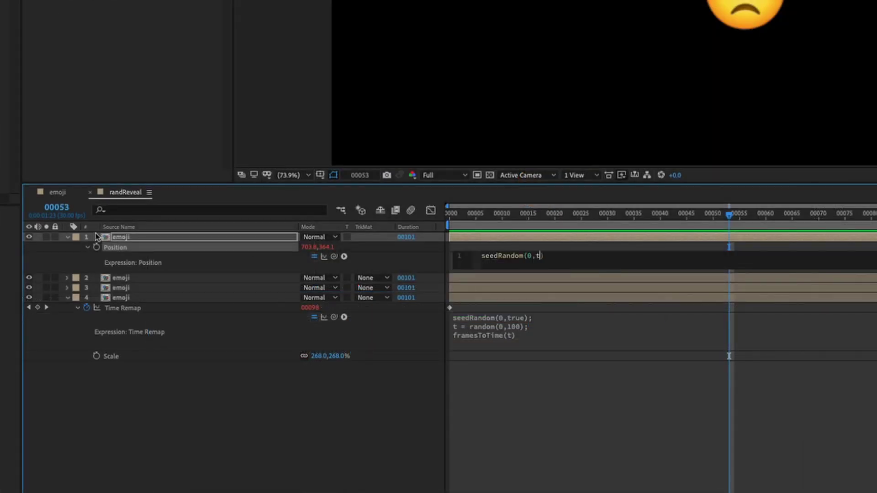
key(Escape)
Set the seed in the Position expression's seedRandom call to 37, end the line with a semicolon, and start a new line.
key(Left)
key(Left)
key(Left)
key(Left)
key(Left)
key(Left)
text(37)
key(Right)
key(Right)
key(Right)
key(Right)
key(Right)
key(Right)
text(;)
key(Return)
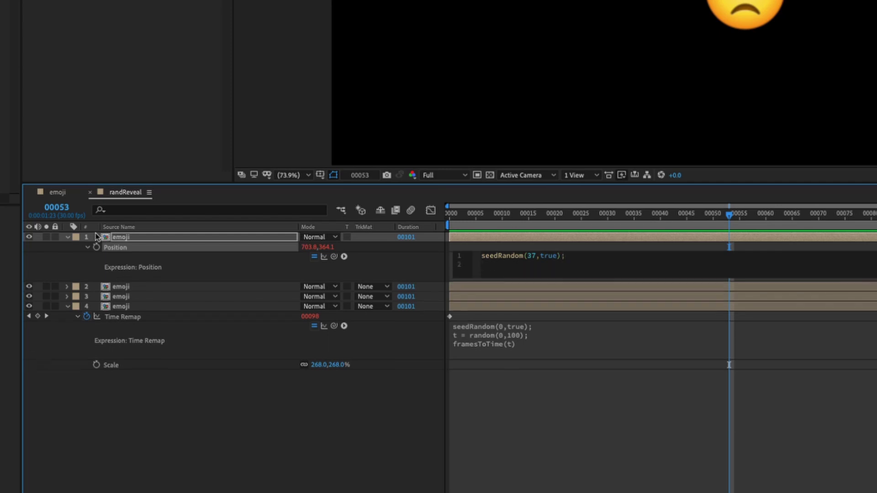
Add x = random(0,1920); and y = random(0,1080); to the Position expression, followed by a blank line.
text(x = random)
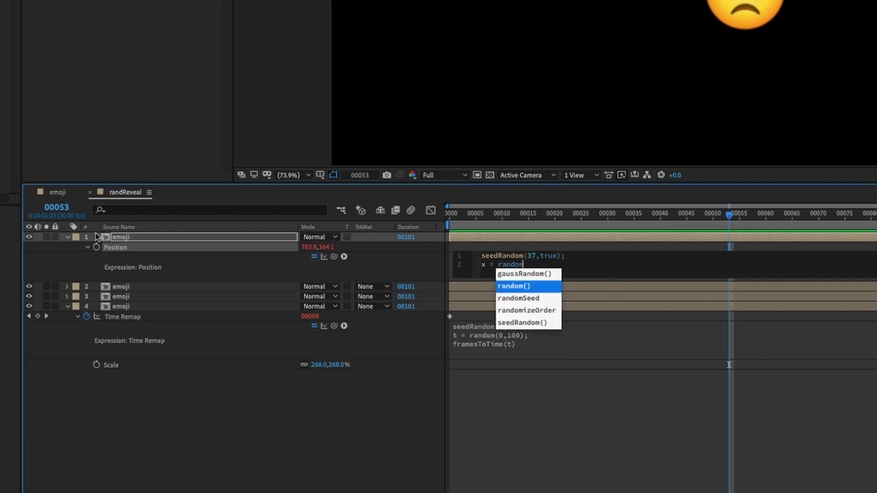
text((0,1920)
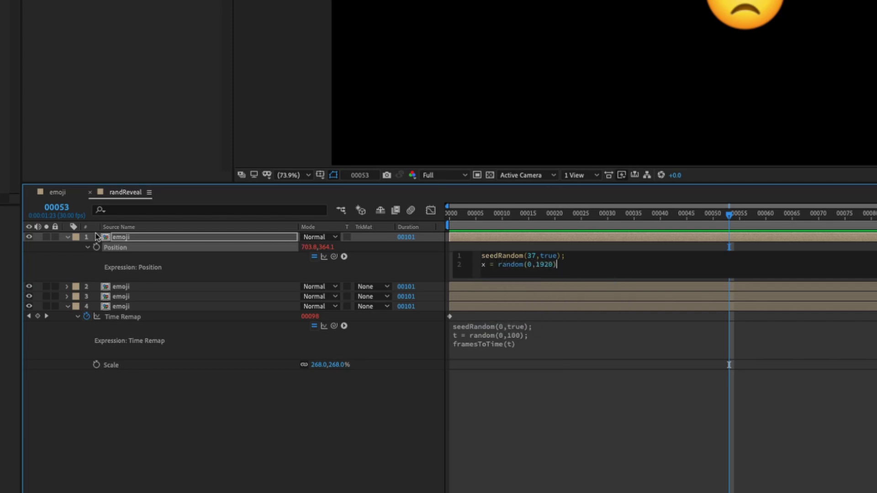
text();)
key(Return)
text(y = ra)
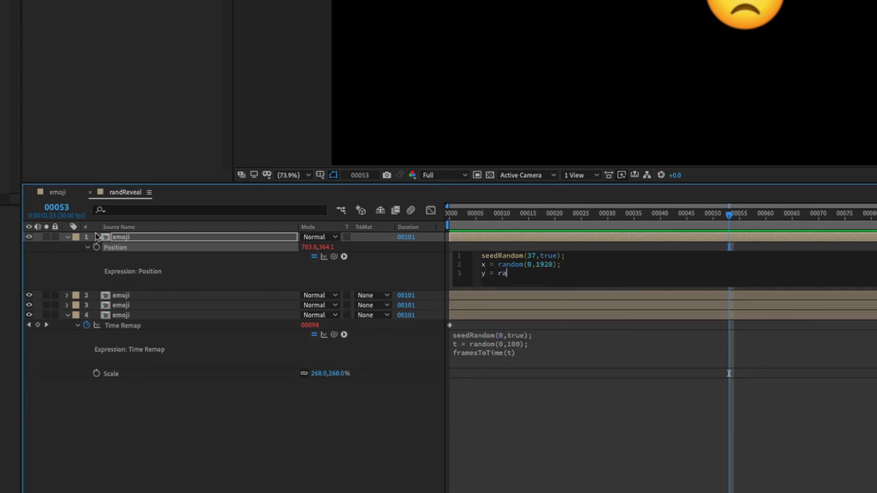
text(ndom(0,1080);)
key(Return)
key(Return)
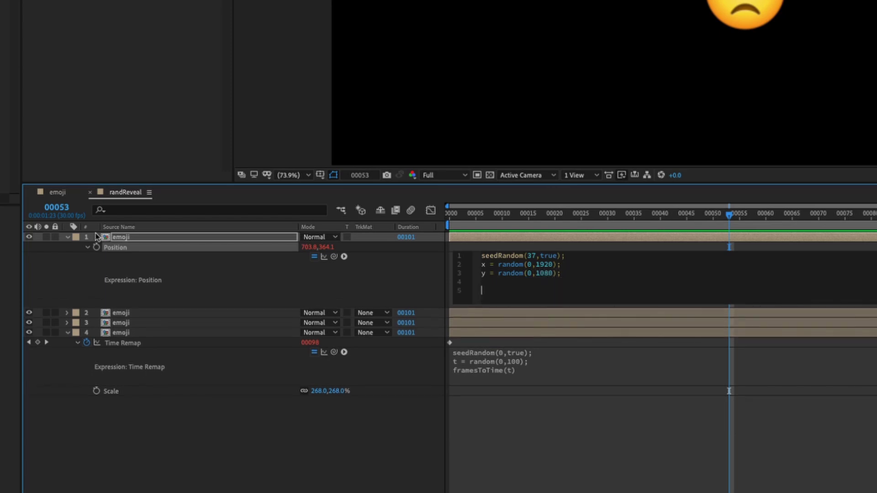
Finish the Position expression with [x,y] as its output and apply it.
text([x,y)
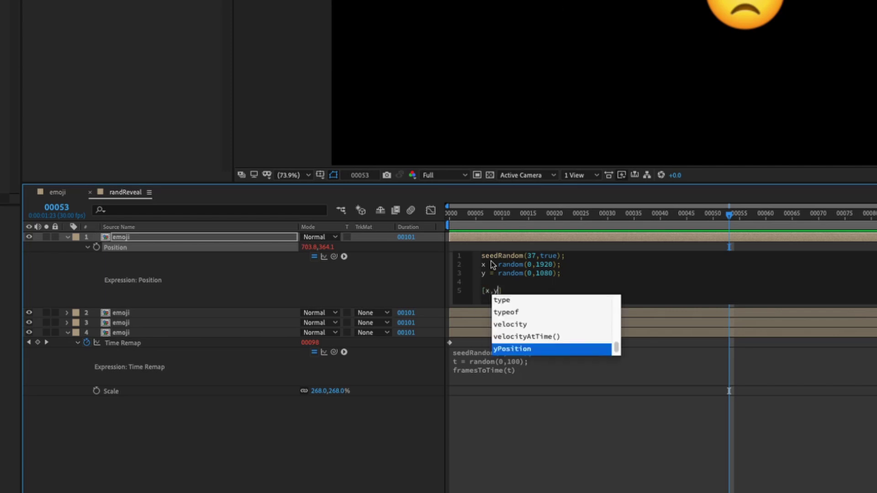
click(498, 289)
drag(501, 290, 459, 288)
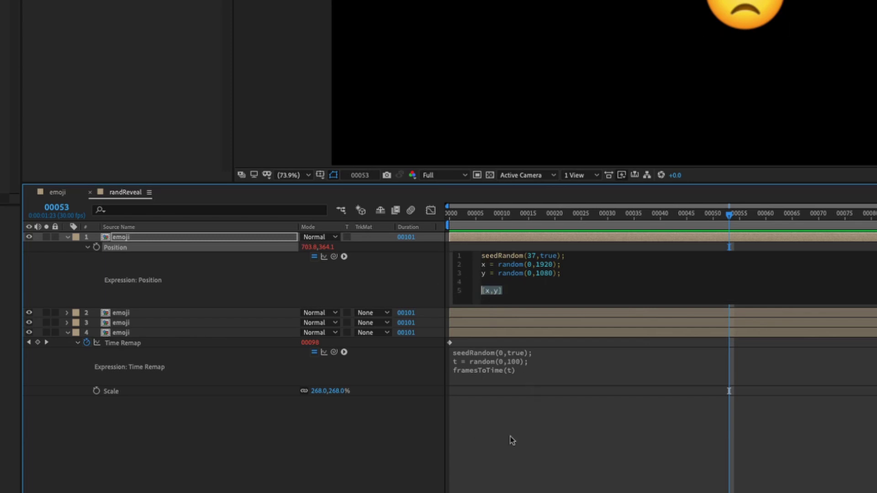
click(555, 431)
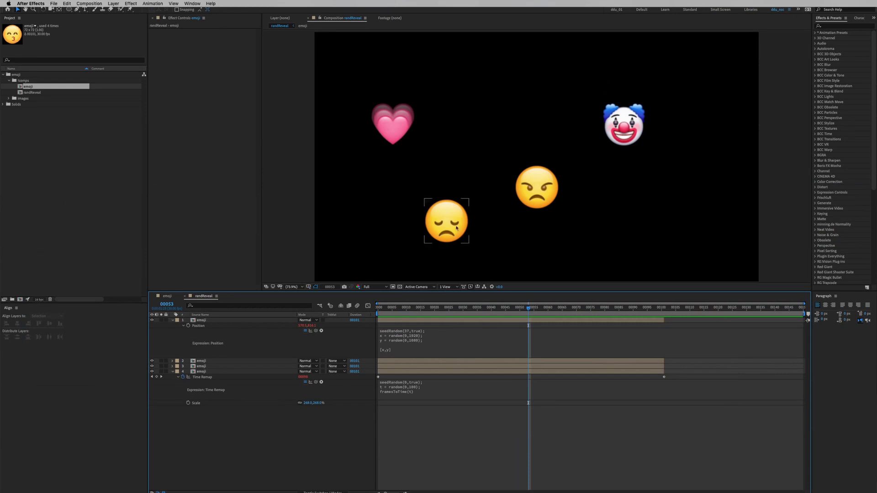
Copy the topmost emoji layer's Position with its expression and paste it onto all emoji layers.
click(446, 235)
click(221, 326)
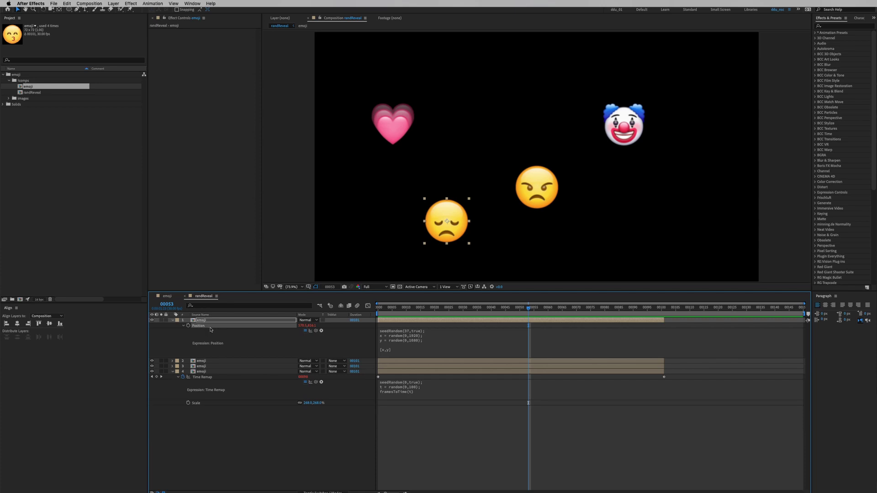
key(super+a)
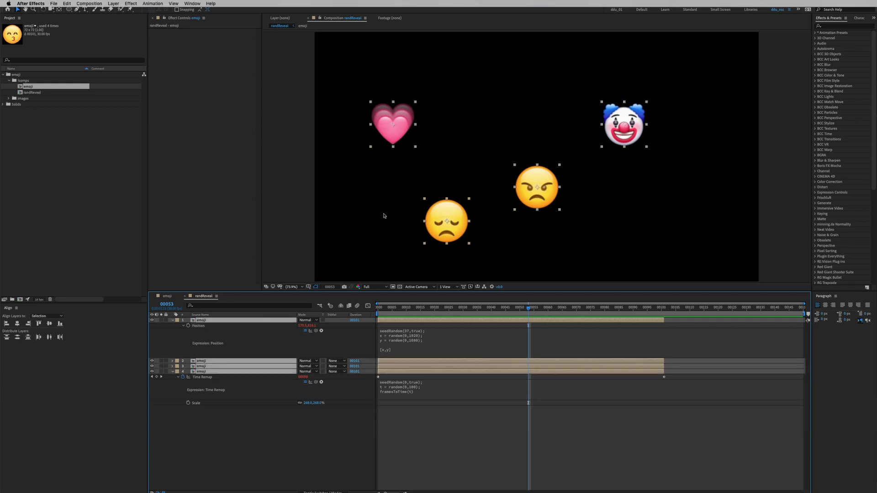
key(super+v)
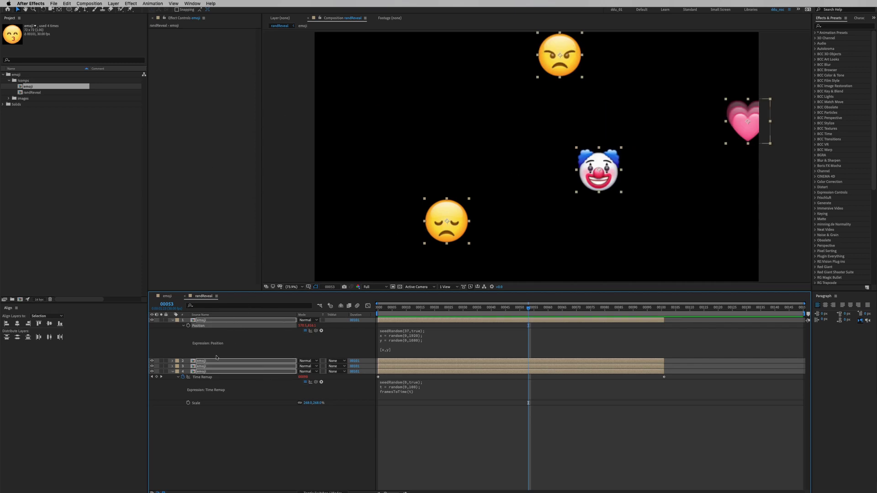
Duplicate the emoji layers repeatedly to scatter many random emojis across the frame.
click(267, 357)
key(ctrl+d)
key(ctrl+d)
key(ctrl+d)
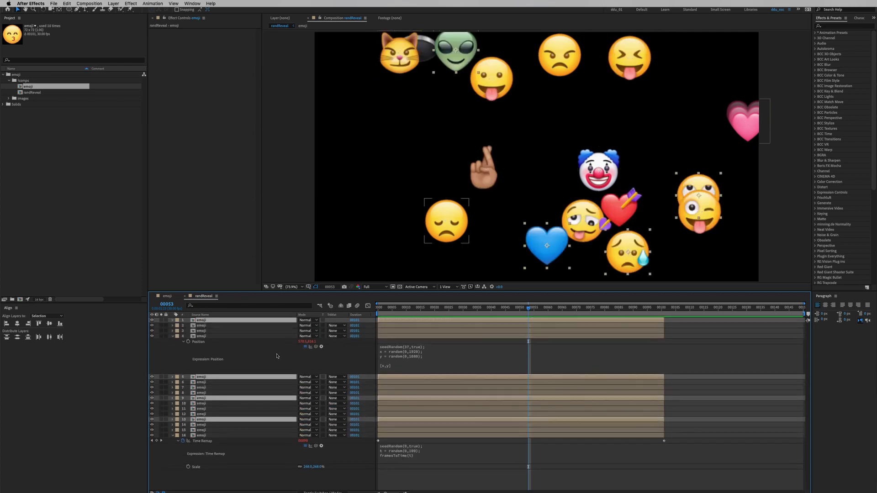
key(ctrl+d)
key(ctrl+d)
key(ctrl+d)
key(ctrl+d)
key(ctrl+d)
key(ctrl+d)
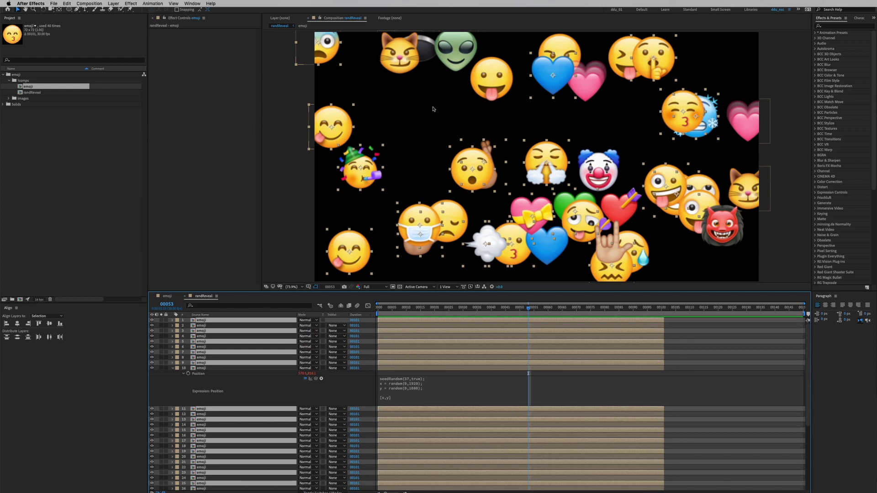
Deselect the layers, preview the scattered emojis, and collapse the layer showing the Position expression.
click(450, 98)
click(417, 316)
key(space)
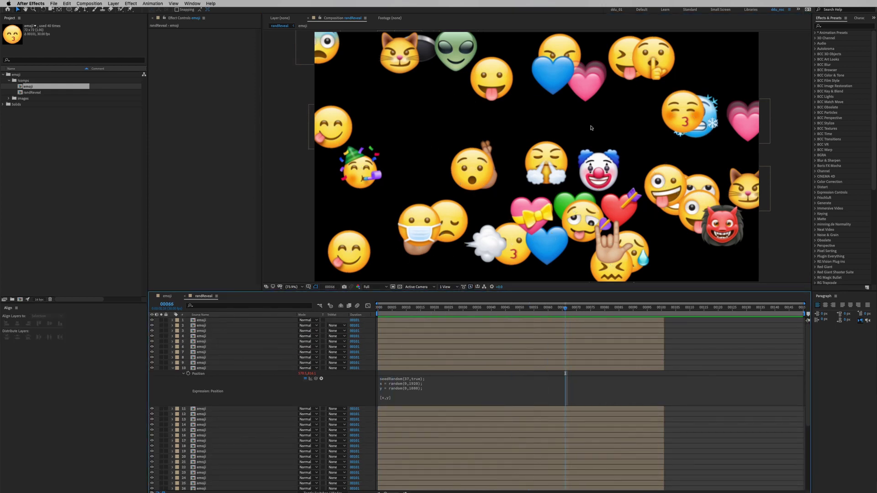
click(173, 367)
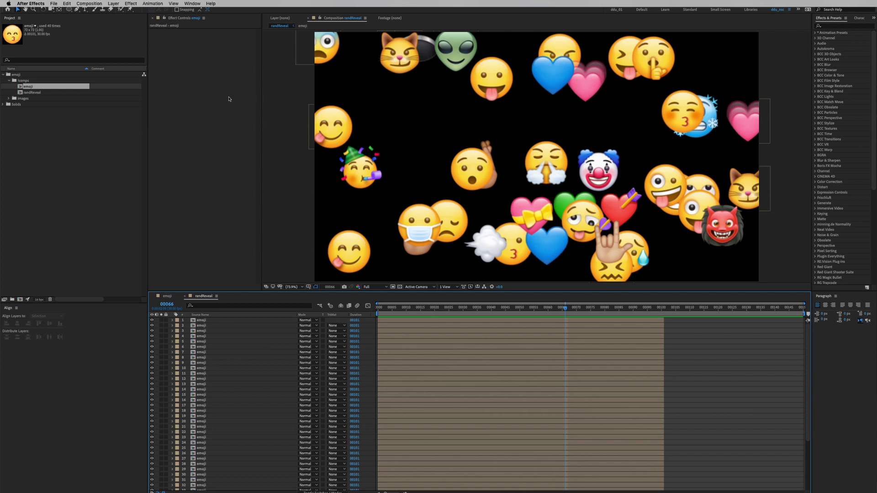
Create a new composition named linear.
key(super+n)
key(BackSpace)
text(linear)
key(Return)
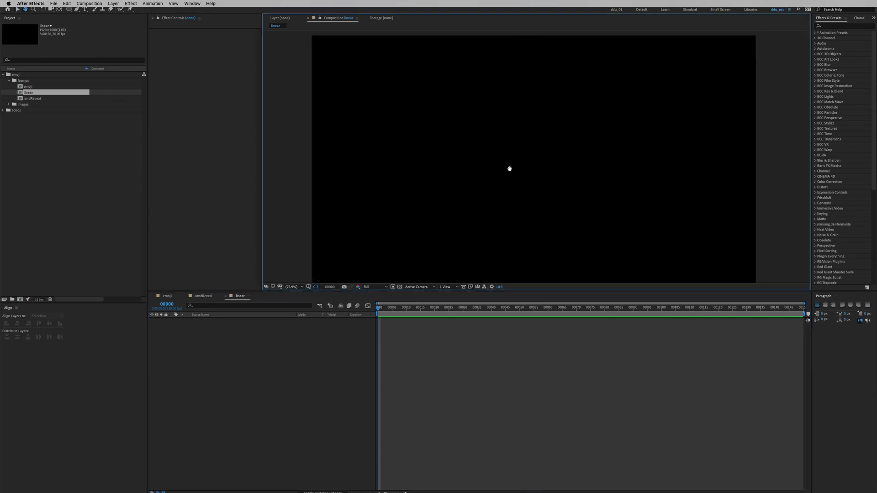
Add an empty paragraph text layer with a text box near the middle of the frame and select the layer.
drag(509, 165, 513, 119)
key(super+t)
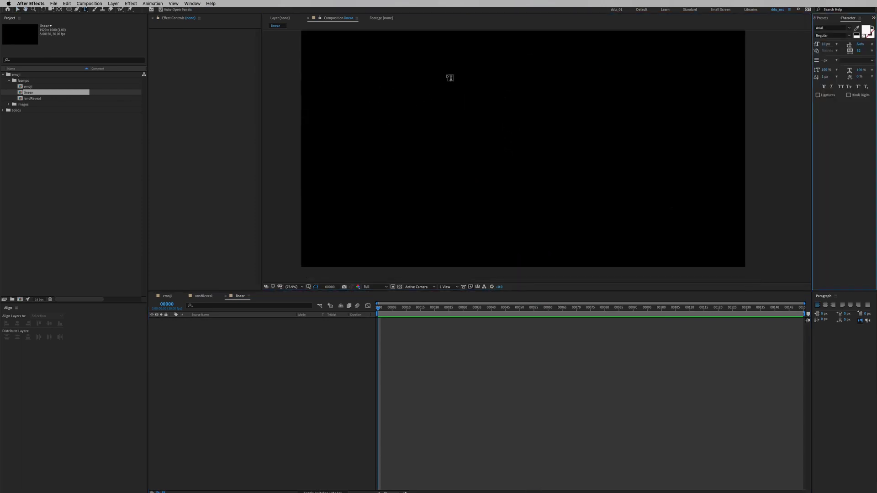
drag(444, 97, 580, 161)
click(270, 322)
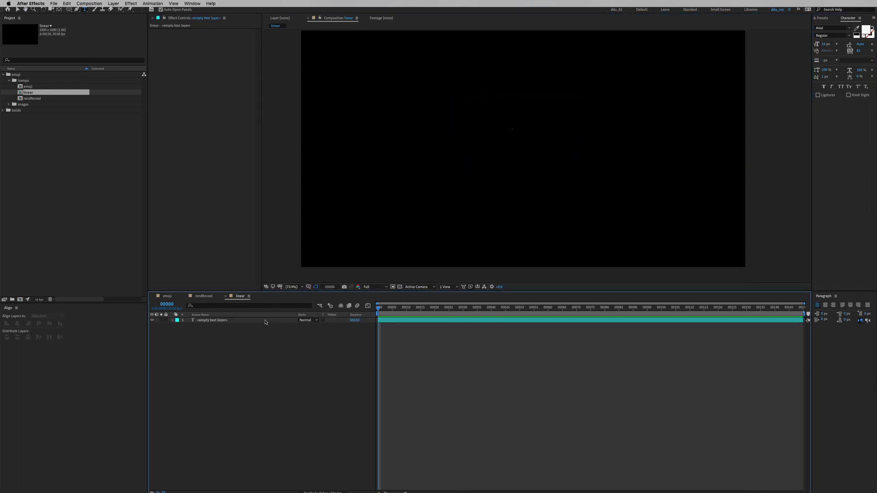
Add the expression linear(time,0,1,0,100) to the empty text layer's Source Text and apply it.
key(u)
key(u)
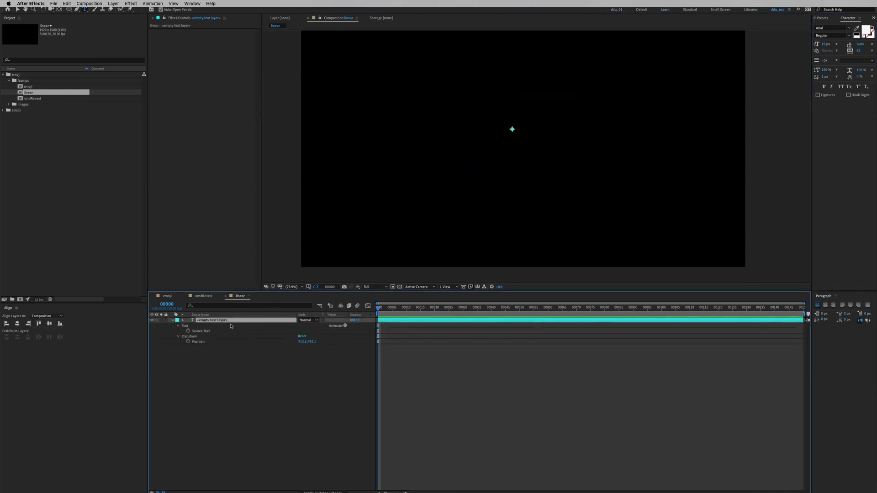
click(204, 331)
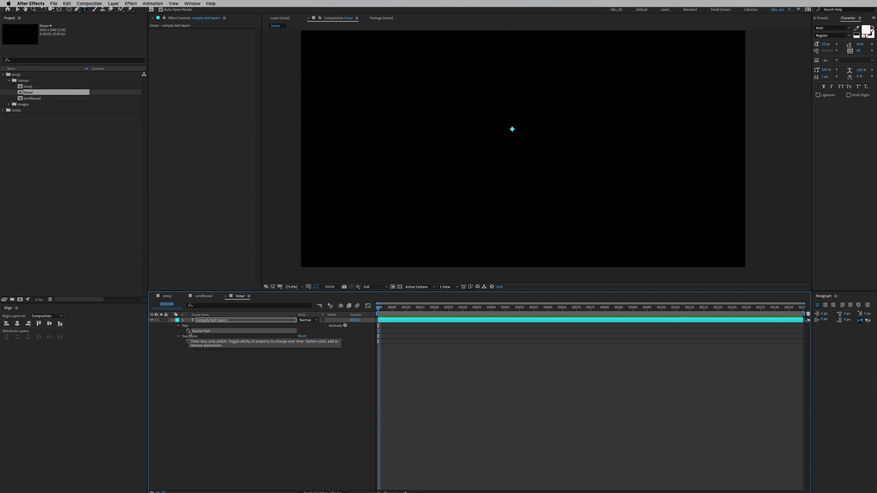
alt+click(188, 331)
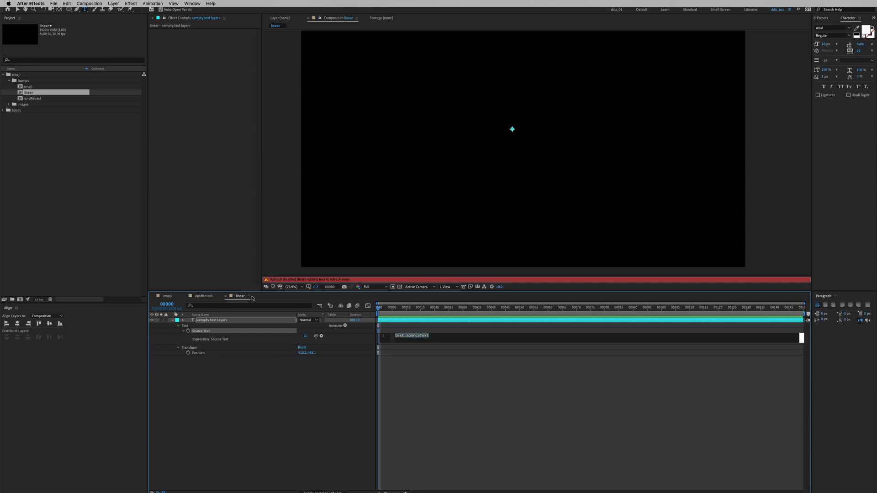
text(linear()
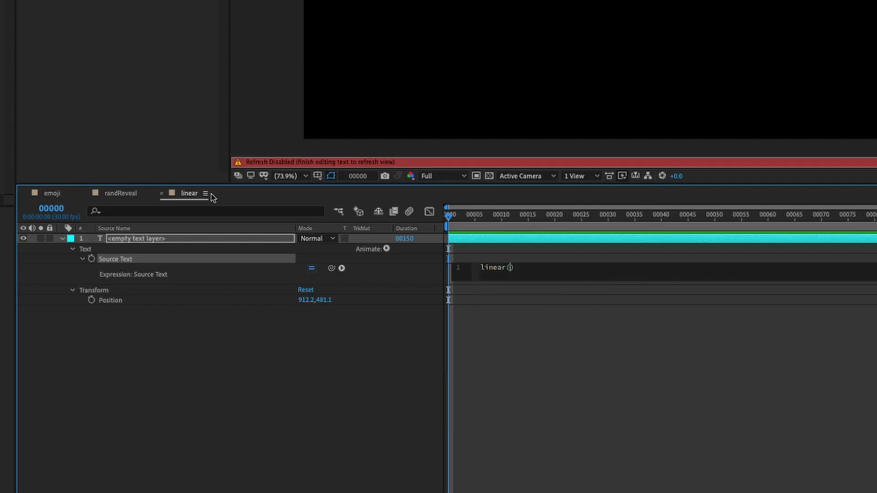
text(time)
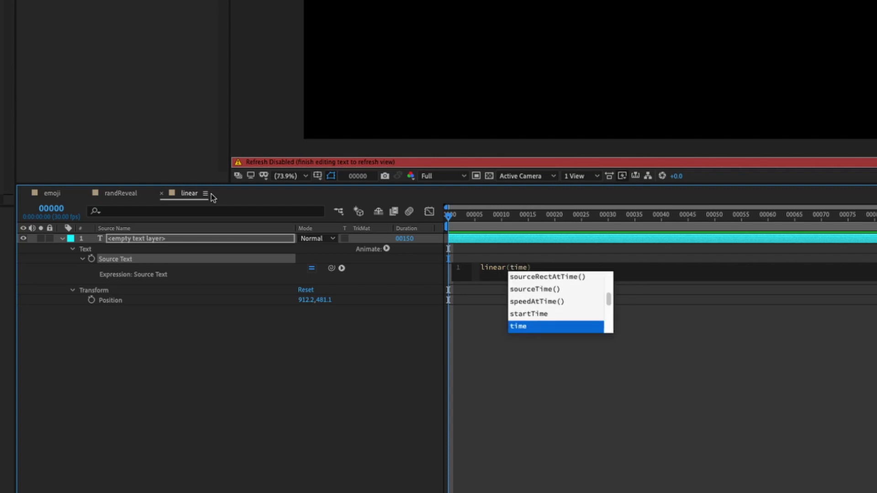
text(,0,1,0,100)
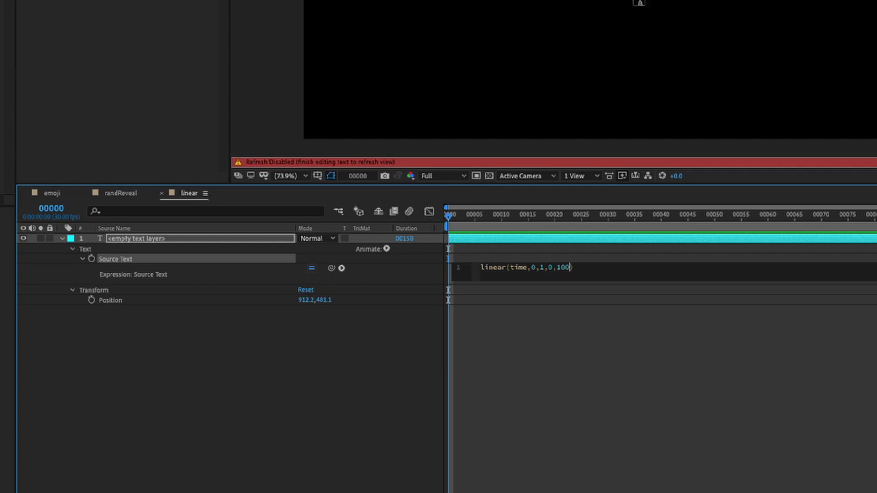
click(535, 257)
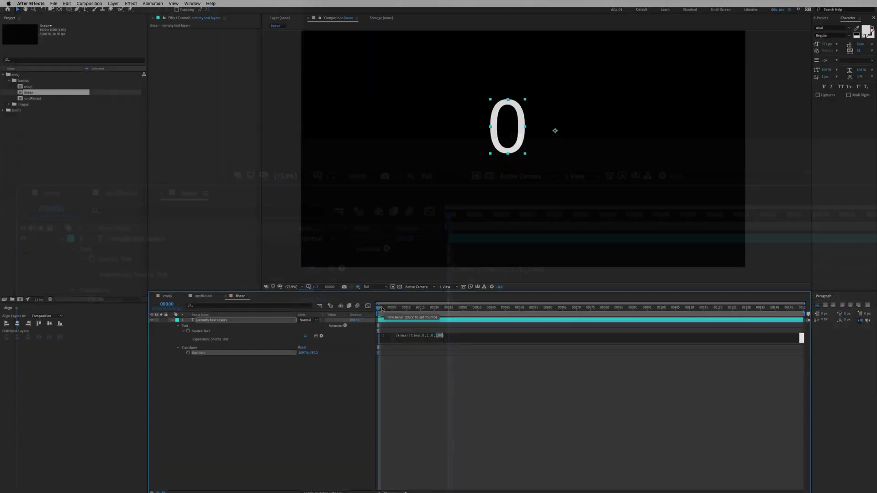
Widen the text box to fit three digits and scrub the number from the start to frame 31.
drag(382, 309, 466, 314)
click(630, 133)
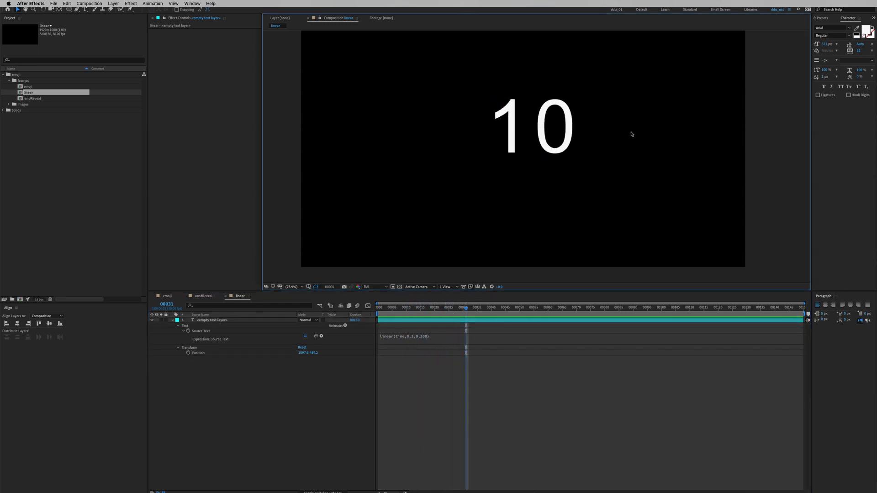
click(548, 128)
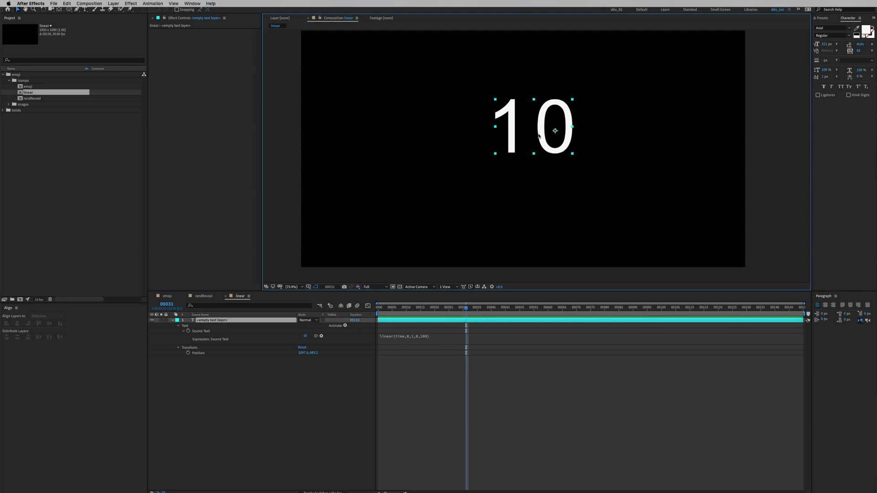
key(ctrl+t)
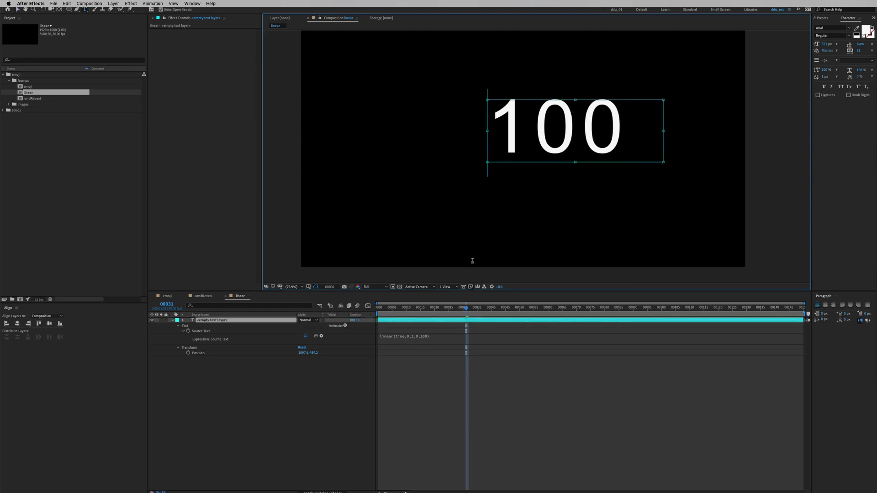
click(379, 310)
drag(379, 312, 465, 314)
Set the maximum output value in the Source Text's linear expression to 200.
click(437, 336)
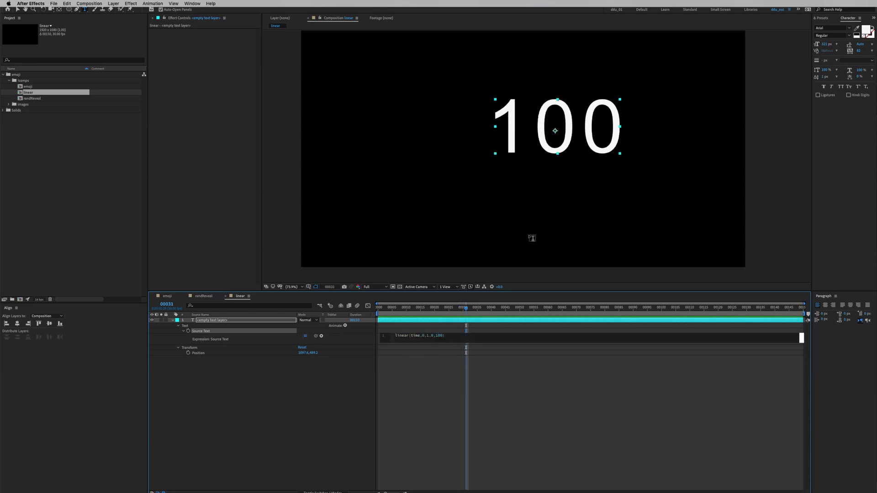
text(2)
click(435, 330)
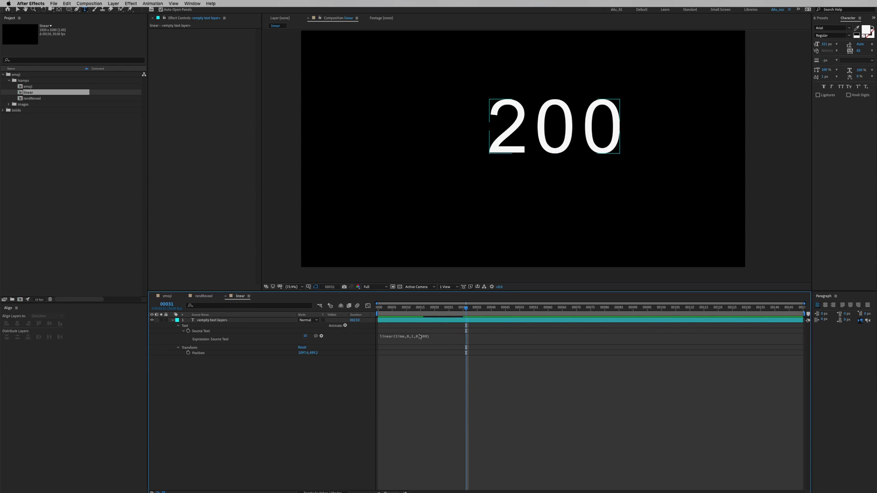
Set the end time in the linear expression to 2 seconds and scrub the timeline to check the changing number.
click(420, 337)
double_click(428, 336)
text(2)
mouse_move(476, 308)
mouse_down()
mouse_move(601, 308)
mouse_move(424, 308)
mouse_move(460, 309)
mouse_up()
click(432, 338)
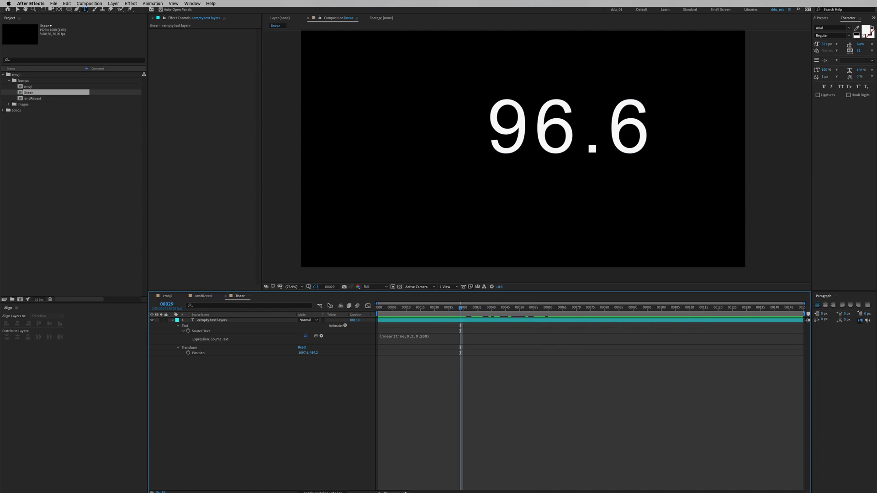
drag(404, 311, 437, 309)
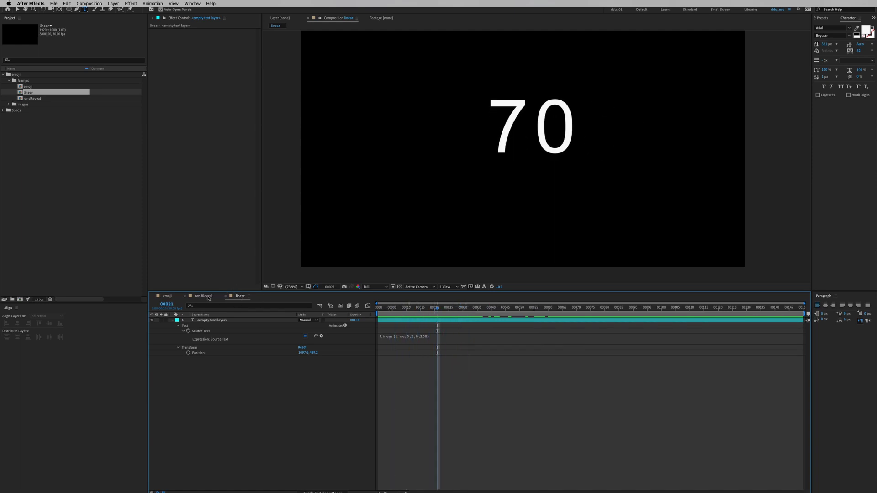
Return to frame 0 of the randReveal composition and add an expression to the first emoji layer's Opacity.
click(204, 296)
drag(566, 309, 372, 309)
click(202, 320)
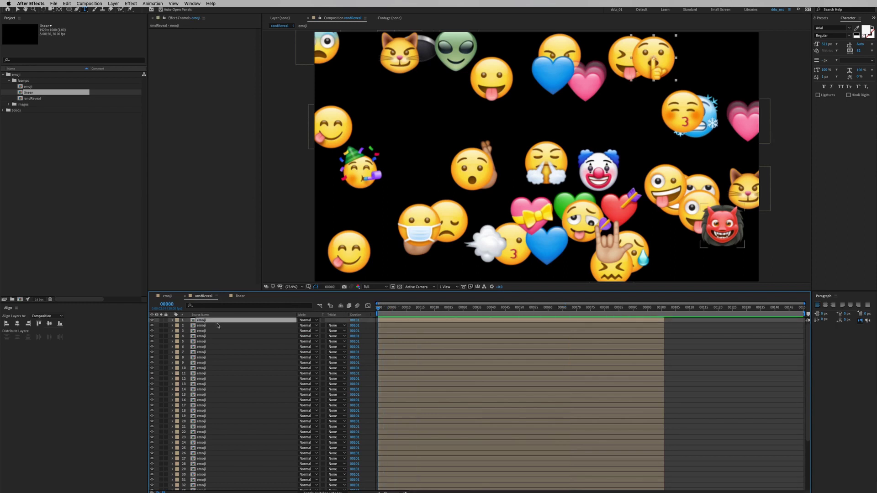
key(t)
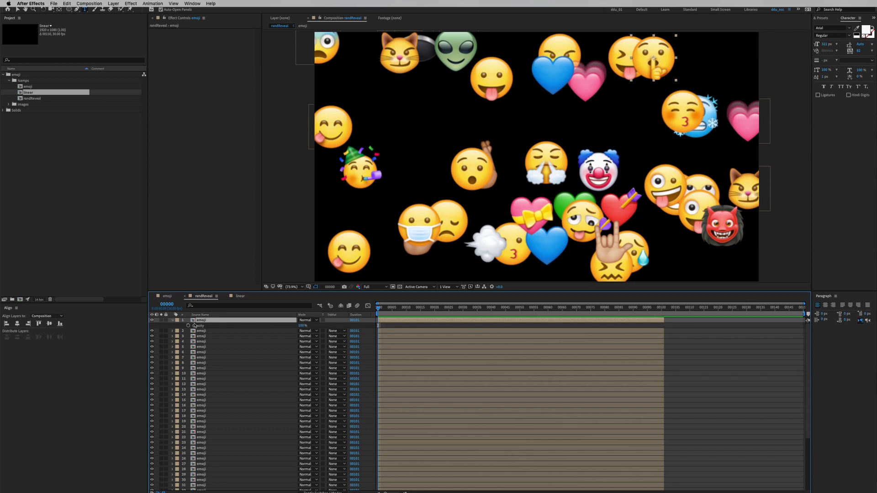
alt+click(188, 326)
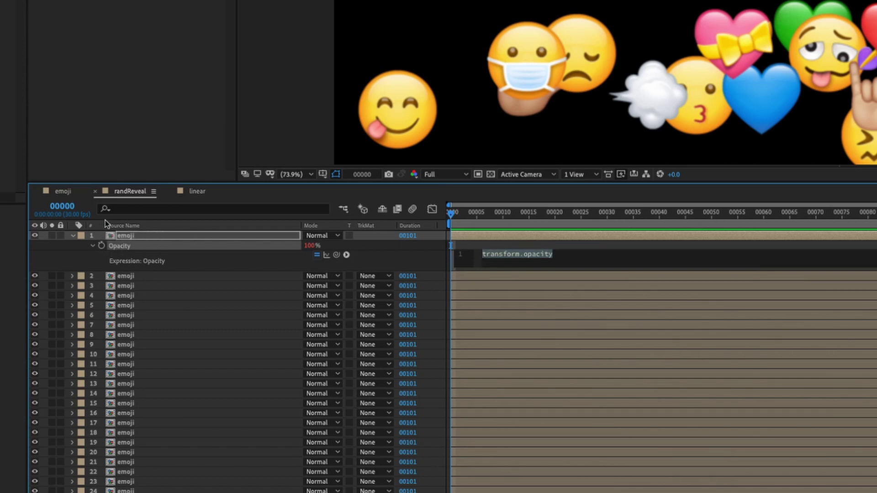
Define dur = 1; and threshold = linear(time,0,dur,0,100); in the Opacity expression.
text(dur )
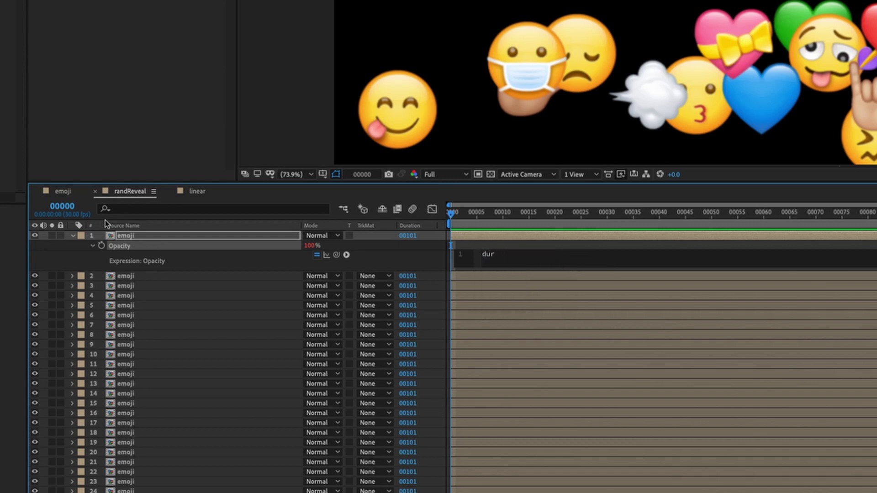
text(= 1;)
key(Return)
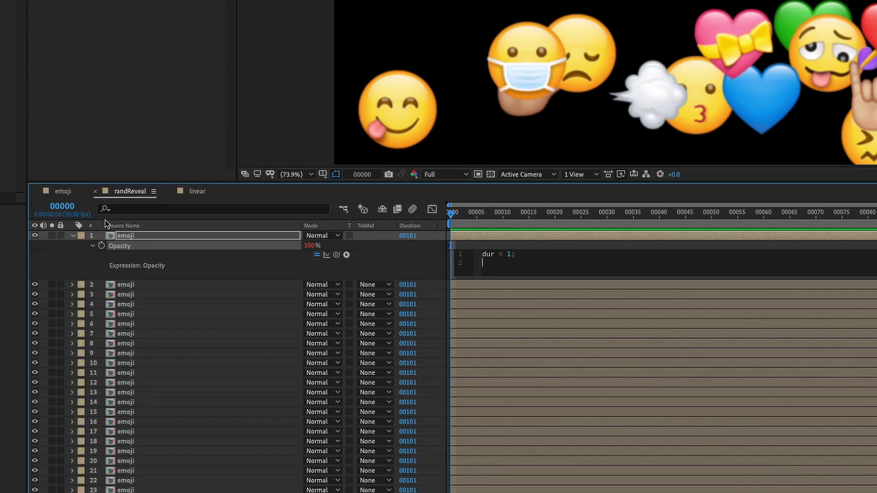
text(t)
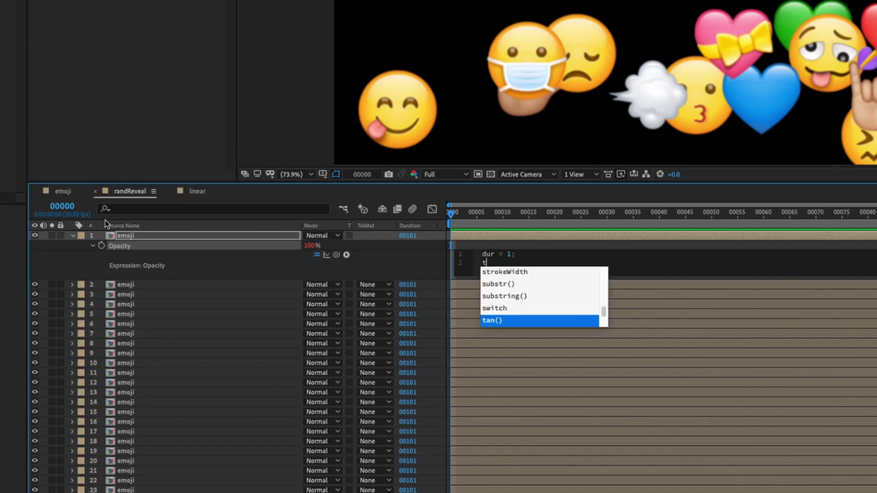
text(hreshold =)
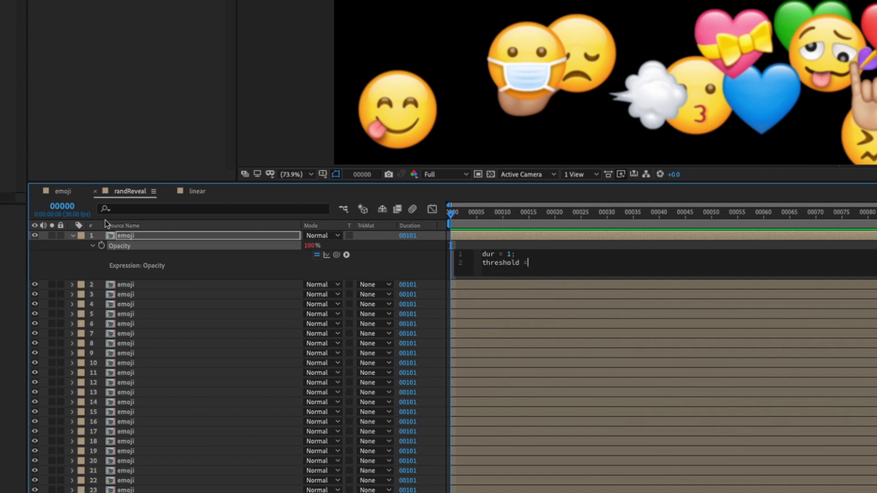
text( linear)
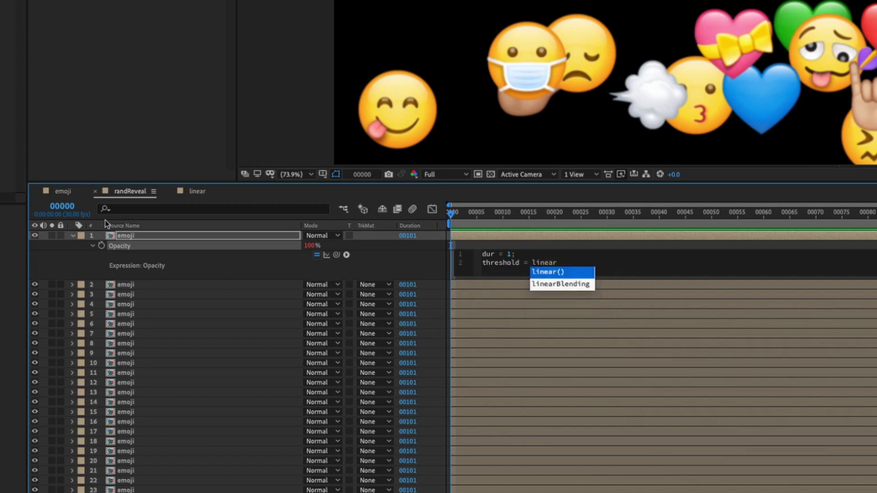
key(Return)
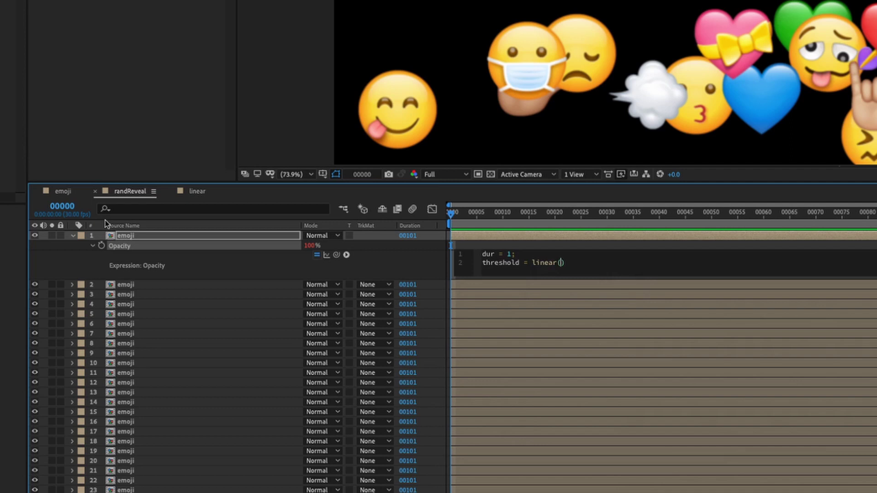
text(time,0,dur,0,100))
key(BackSpace)
text(;)
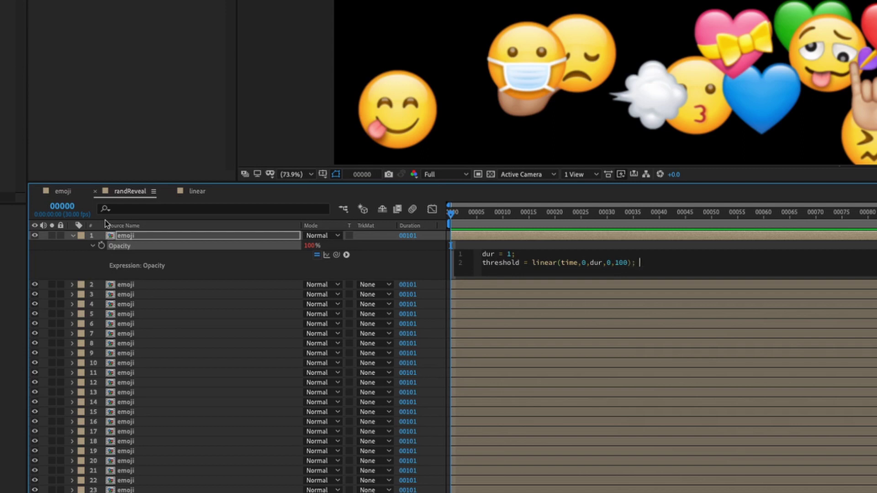
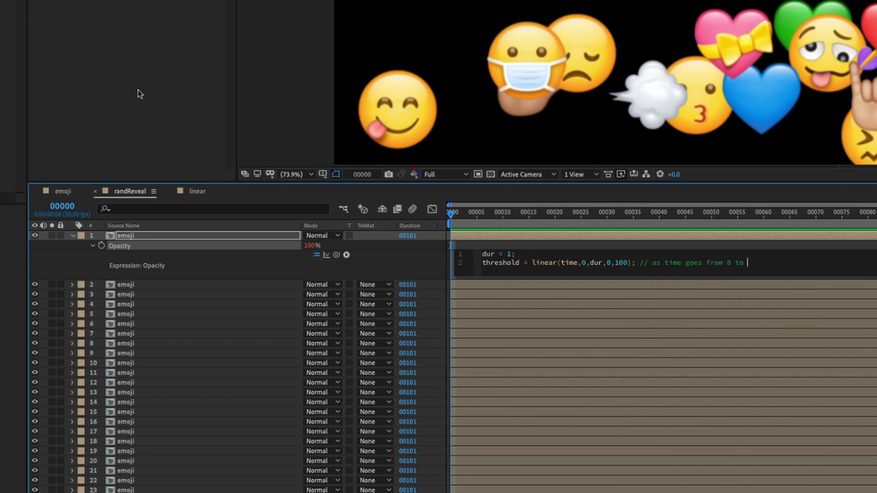
Comment the threshold line with "// as time goes from 0 to 1s, value goes to 0 to 100".
text(1)
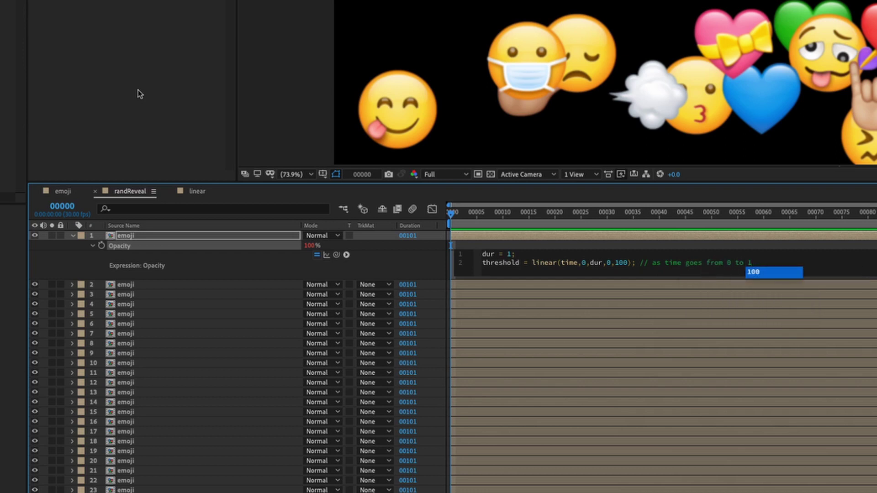
text(s)
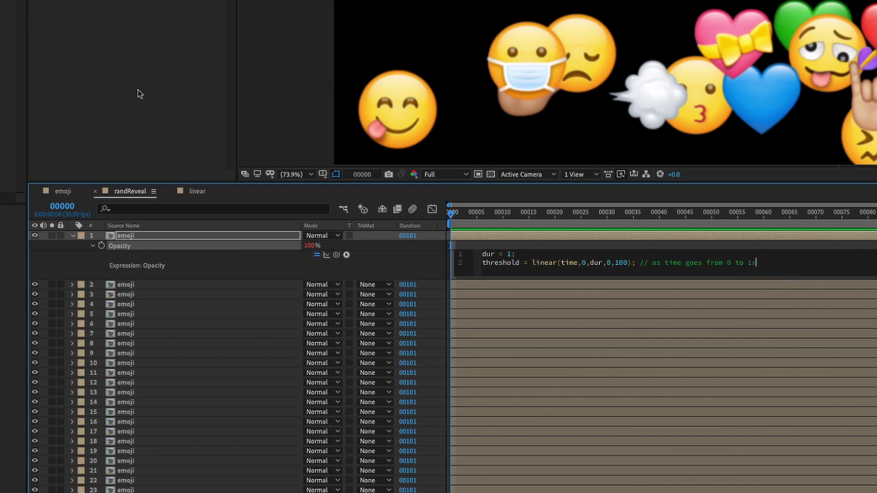
text(, va)
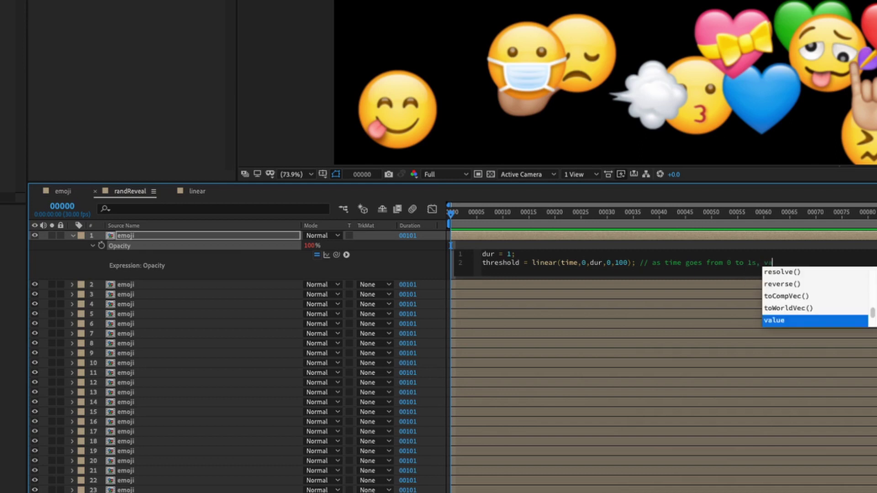
text(lue goes to )
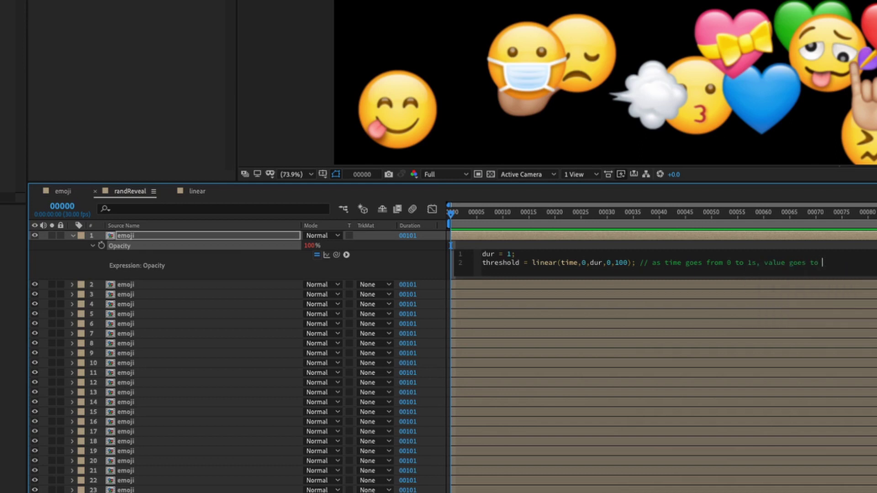
text(0 to 1)
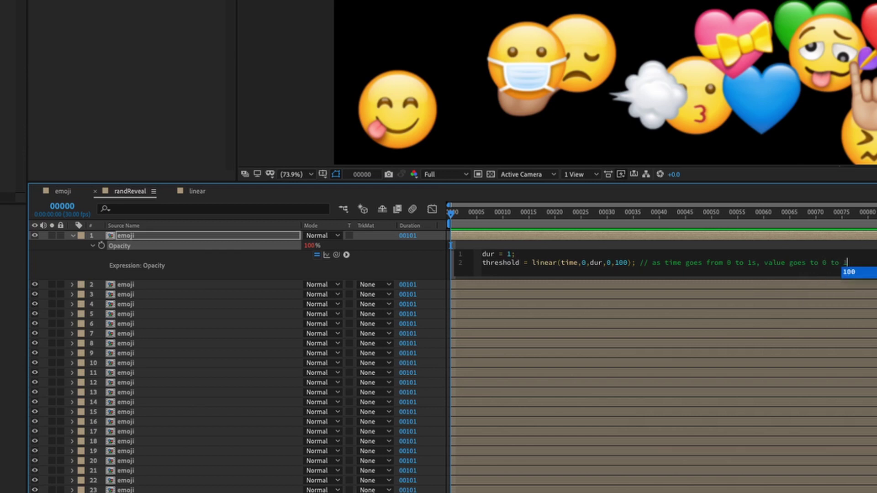
text(00)
key(Escape)
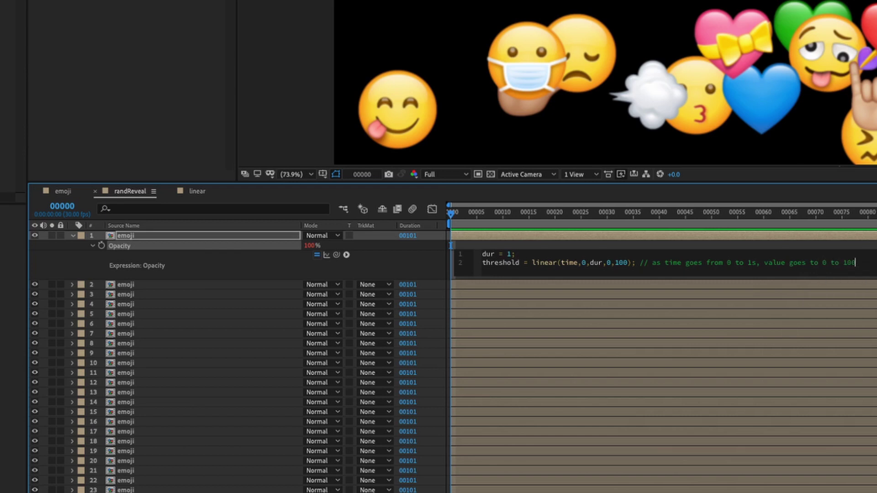
key(Return)
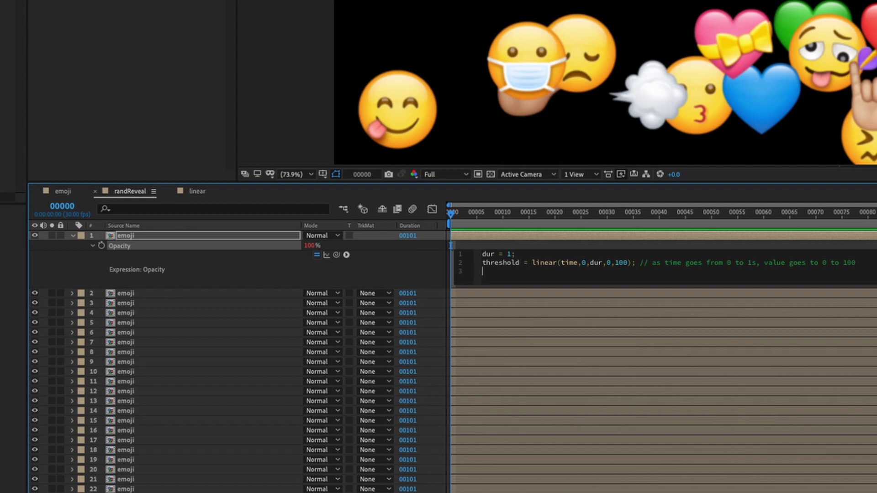
Leave a blank line below the threshold and add seedRandom(0,true); to the Opacity expression.
key(Return)
key(Return)
key(Up)
key(Up)
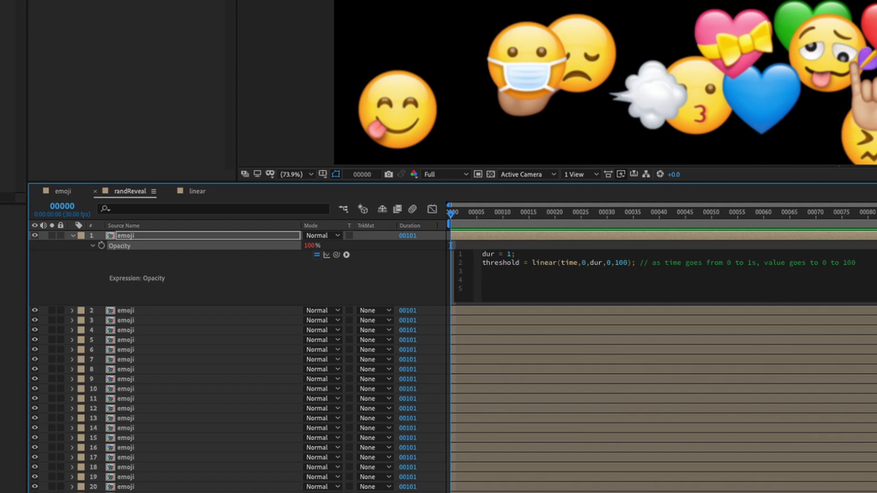
key(Return)
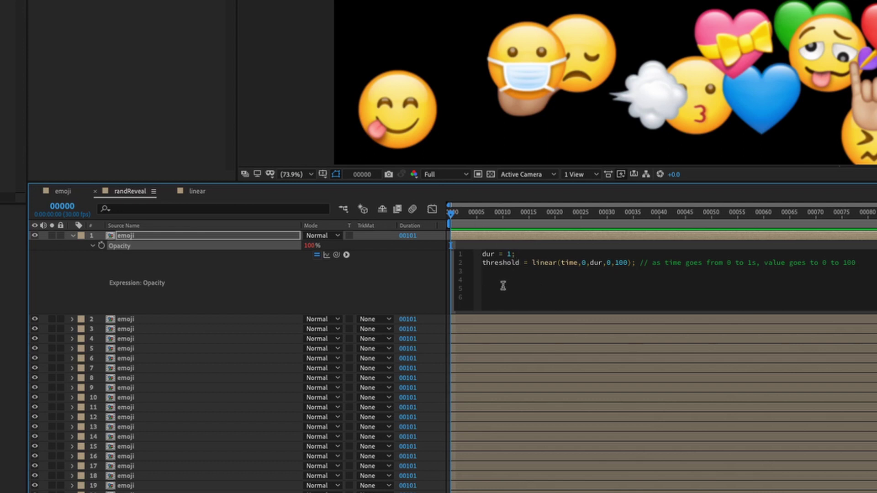
text(w)
key(BackSpace)
text(seed)
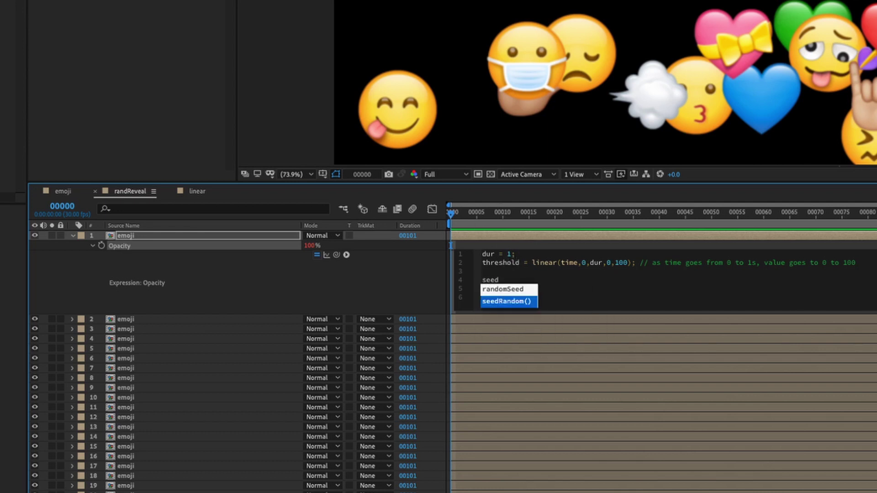
key(Return)
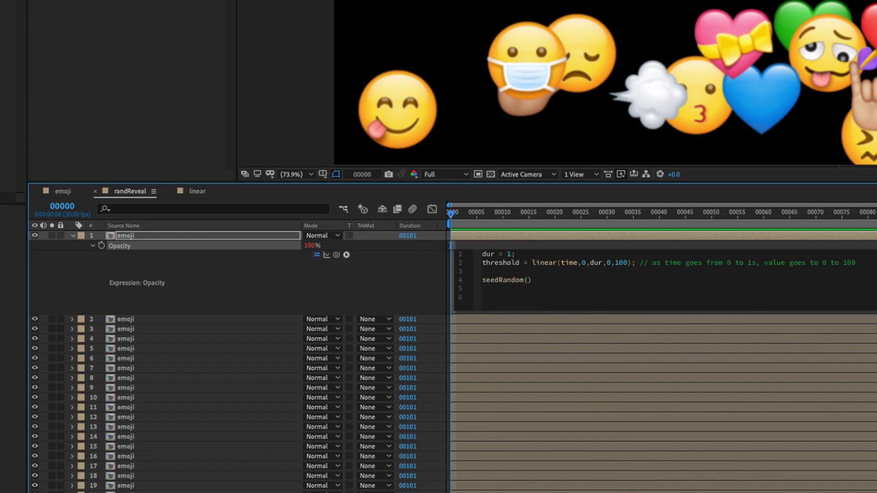
text(0,true)
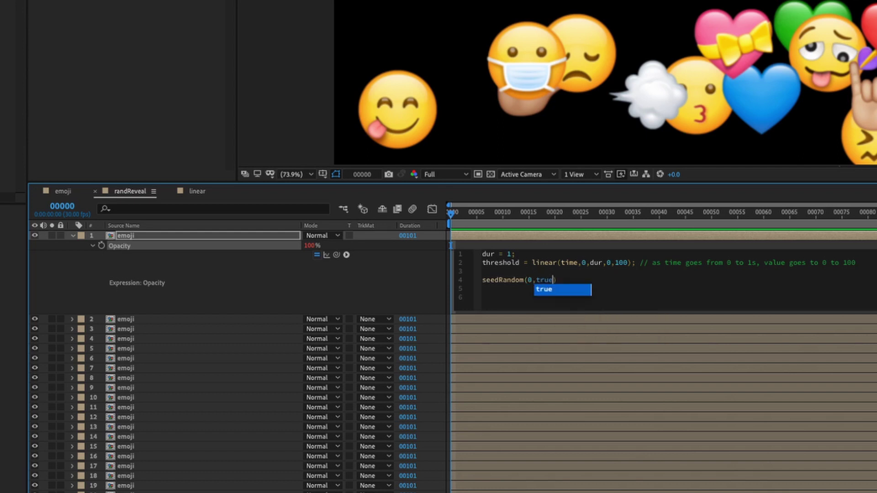
text())
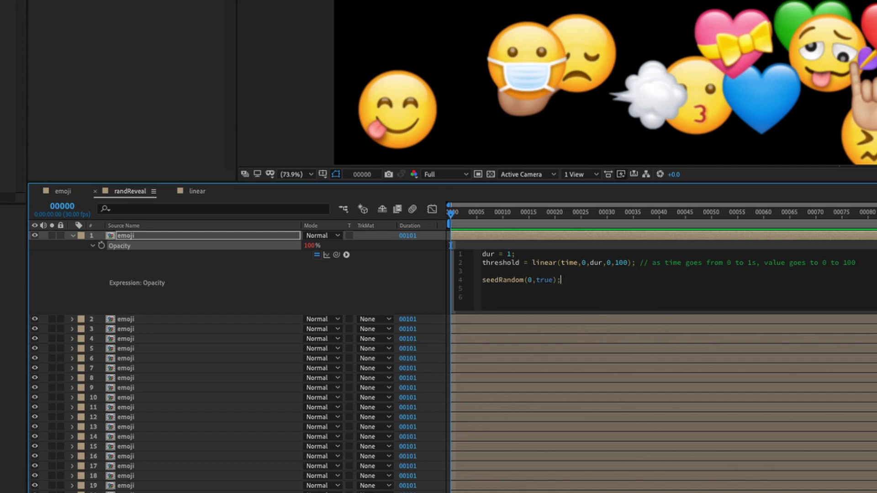
key(Return)
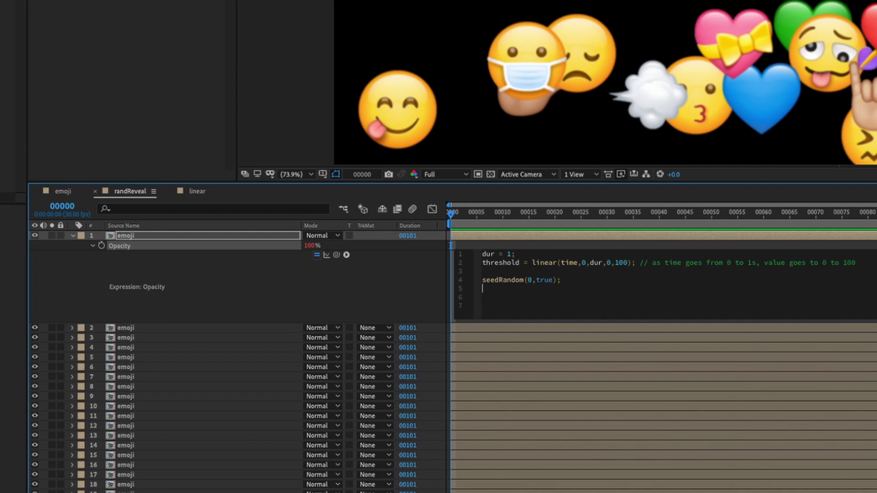
Define randValue = random(); on the line below seedRandom.
text(rand)
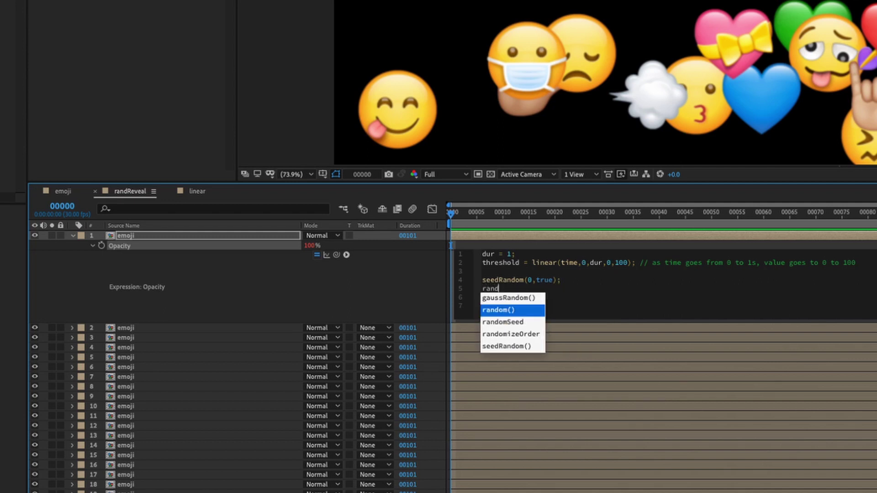
text(Value = )
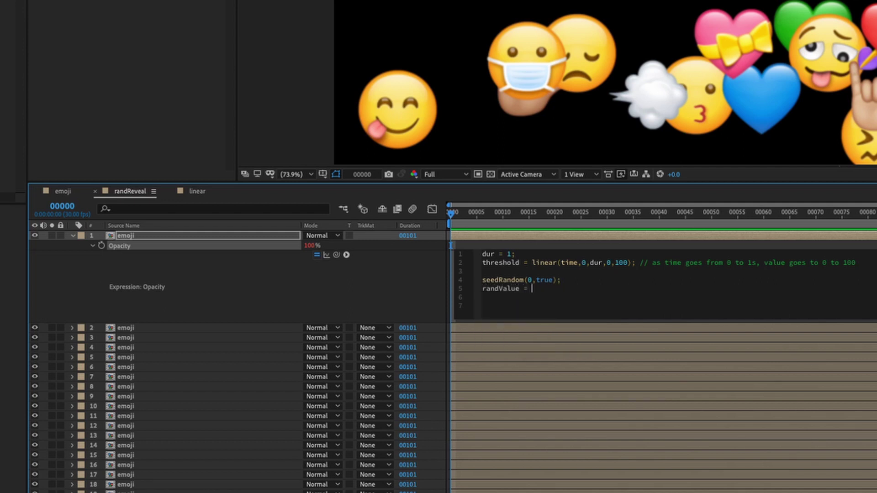
text(rand)
key(Down)
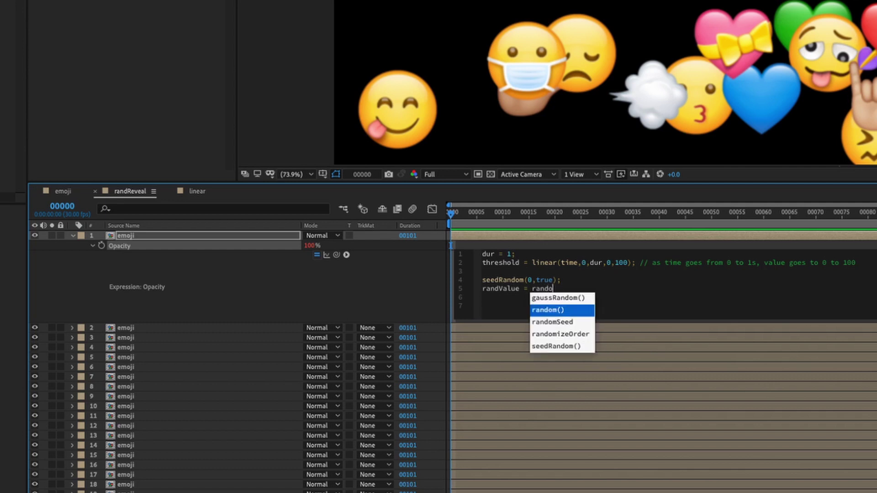
key(Return)
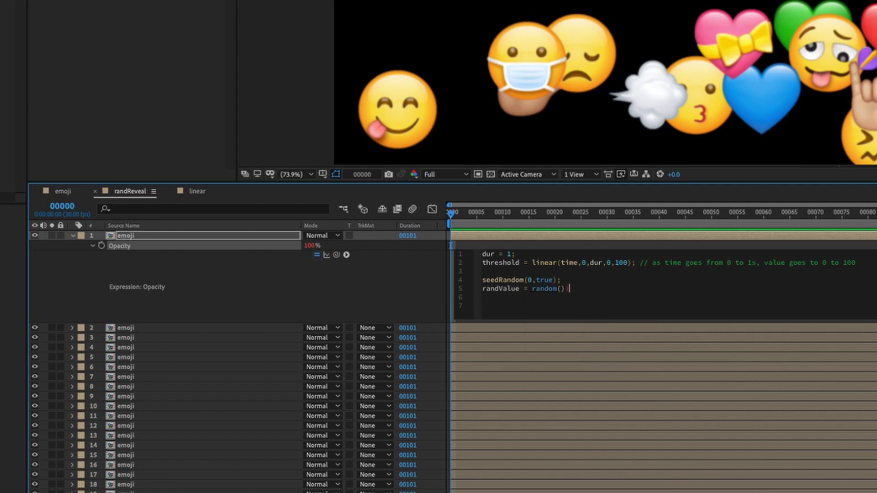
key(BackSpace)
Comment the randValue line with "// generate a value from 0 to 1".
text(// geera)
key(BackSpace)
key(BackSpace)
key(BackSpace)
text(nerate a va)
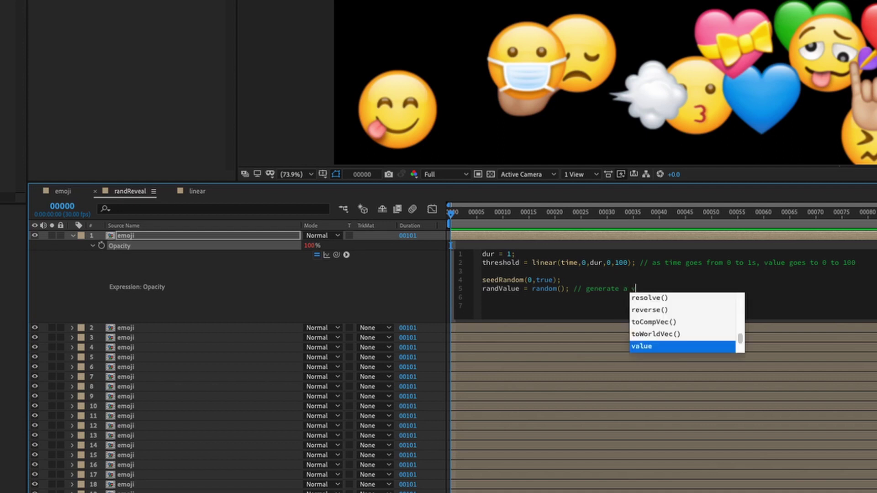
key(Return)
key(BackSpace)
key(BackSpace)
key(BackSpace)
text(l)
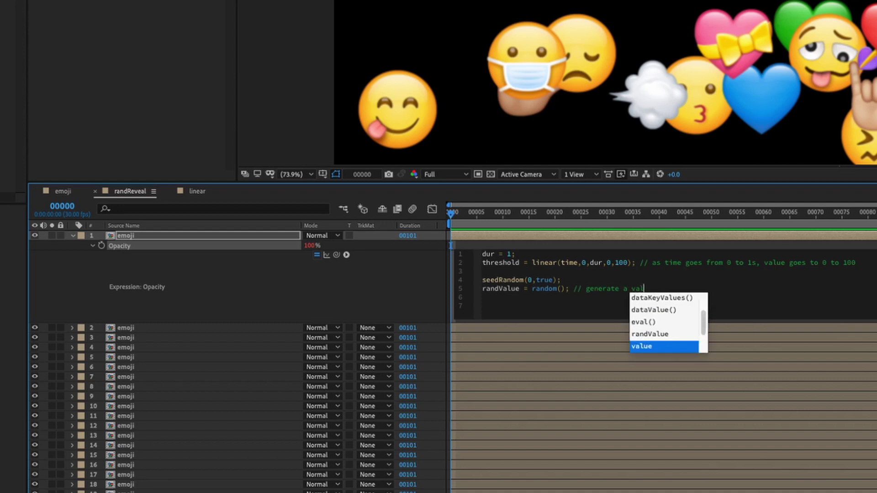
text(ue from 0 to 1)
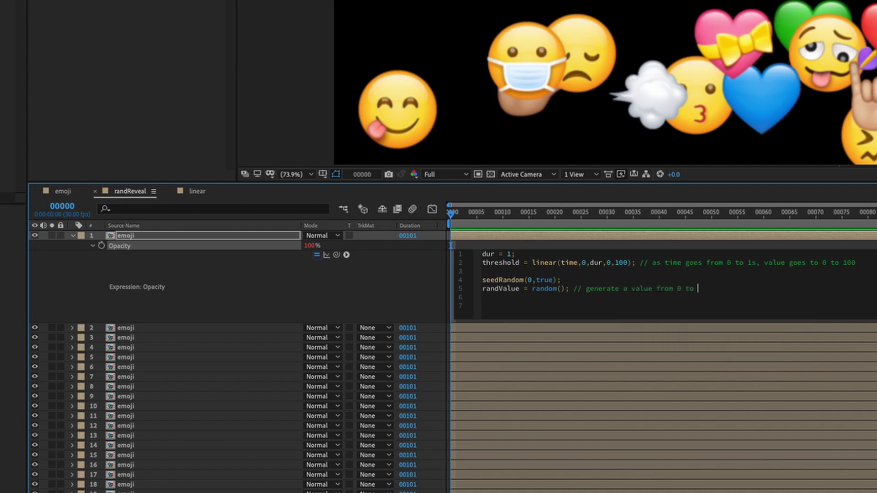
Set the threshold's maximum output value in linear() to 1 and update its comment to end with 1.
double_click(620, 262)
text(1)
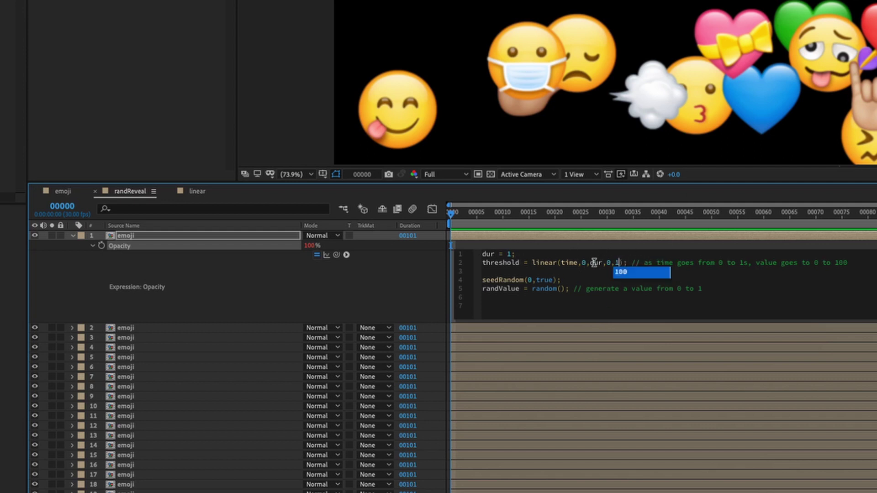
double_click(841, 262)
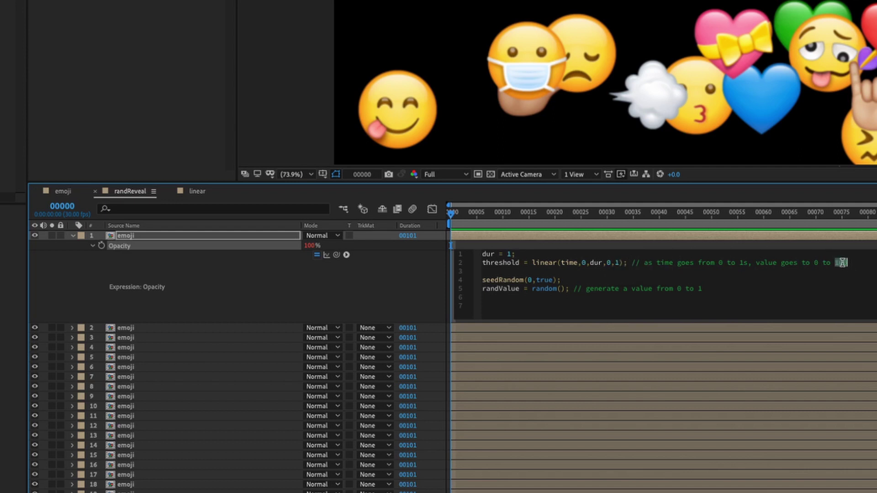
text(1)
Start an if statement with the condition randValue<threshold, one blank line below randValue in the Opacity expression.
click(790, 297)
key(Return)
text(i)
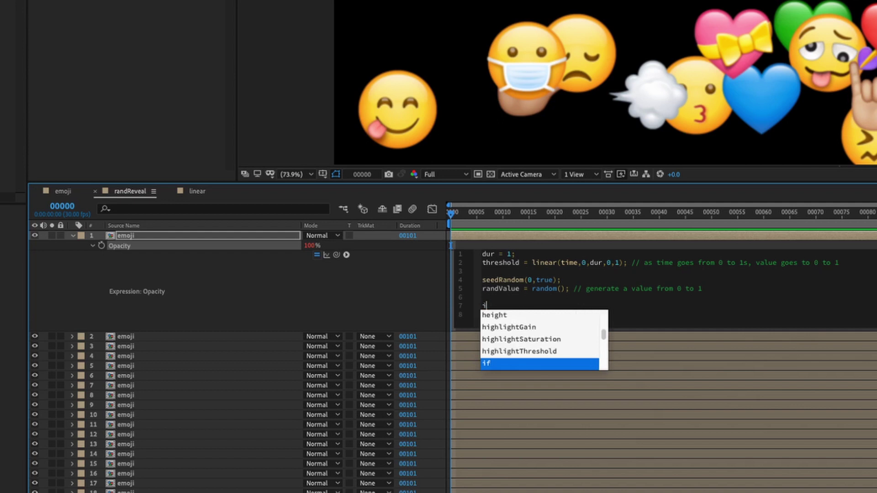
text(f()
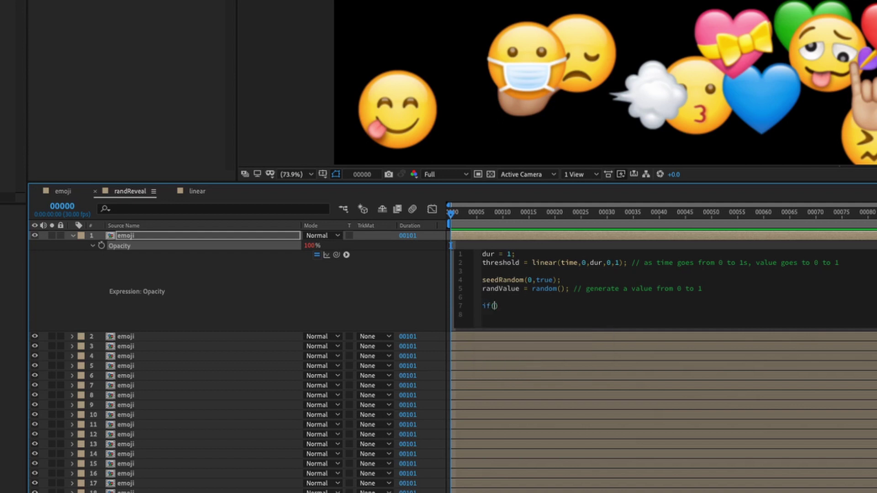
text(randval)
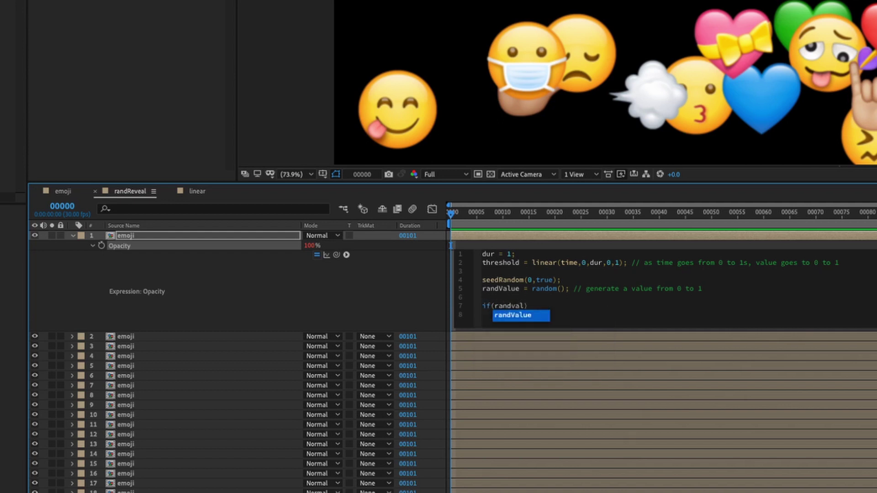
key(Return)
text(<thres)
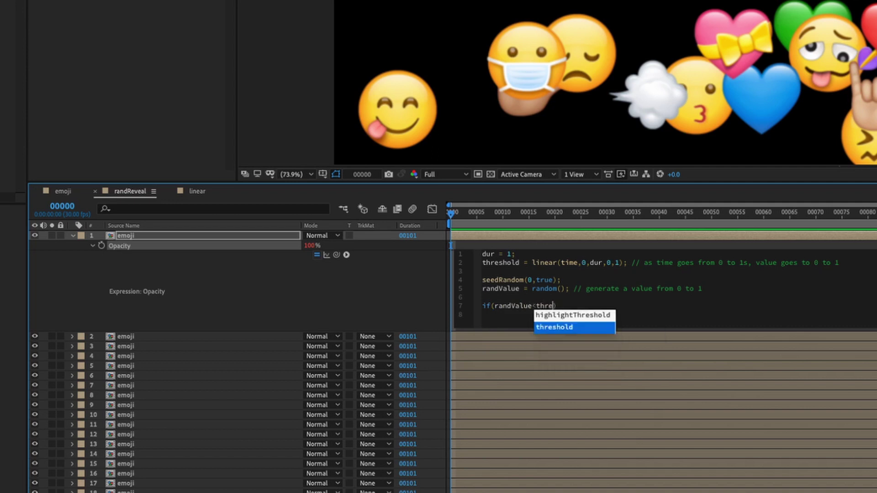
key(Return)
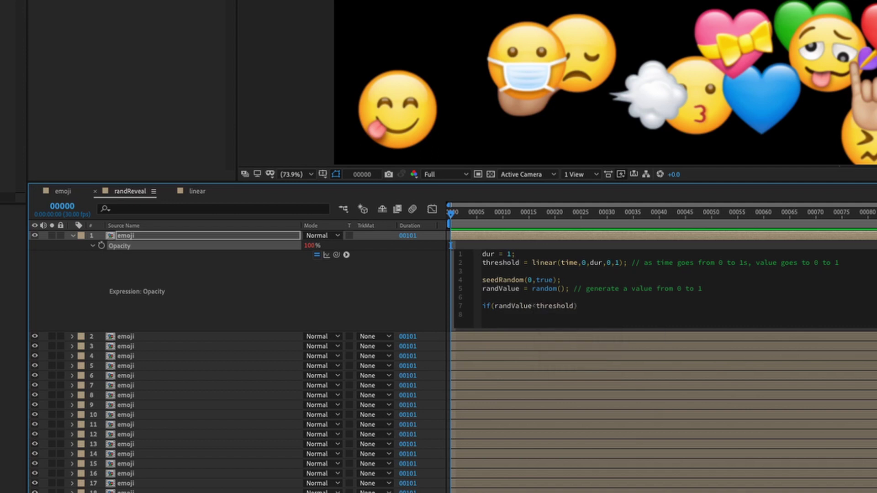
Complete the if statement with {100} else {0}, apply the Opacity expression and preview the composition.
text({)
key(BackSpace)
text(100} else {0})
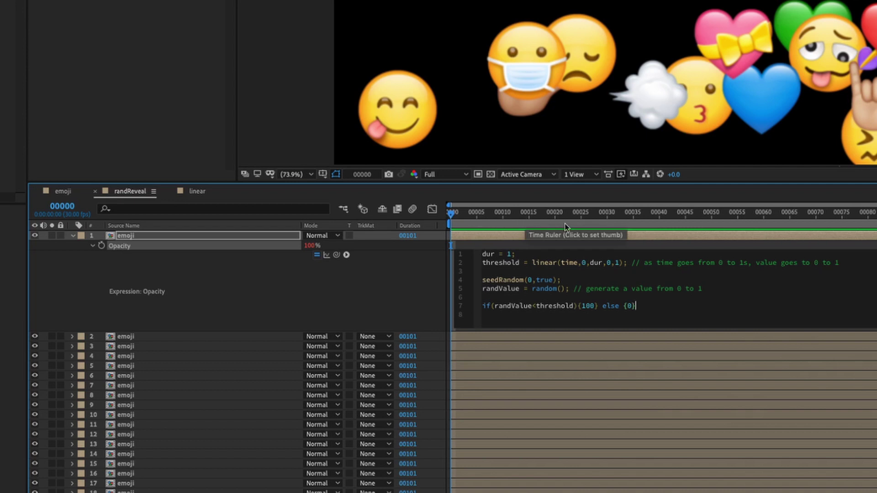
click(548, 288)
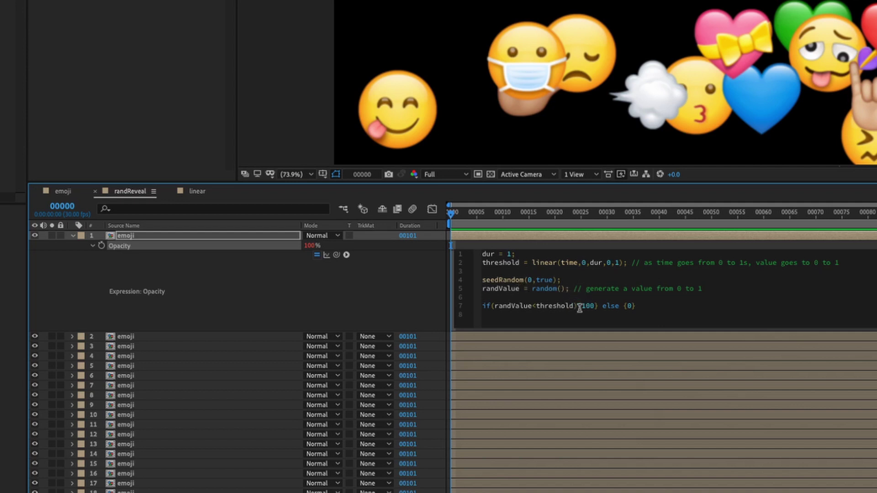
drag(558, 305, 494, 305)
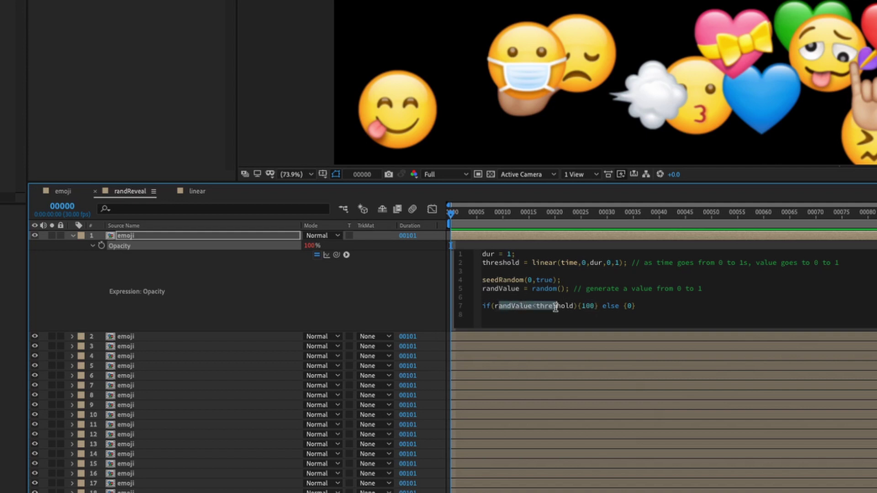
click(656, 305)
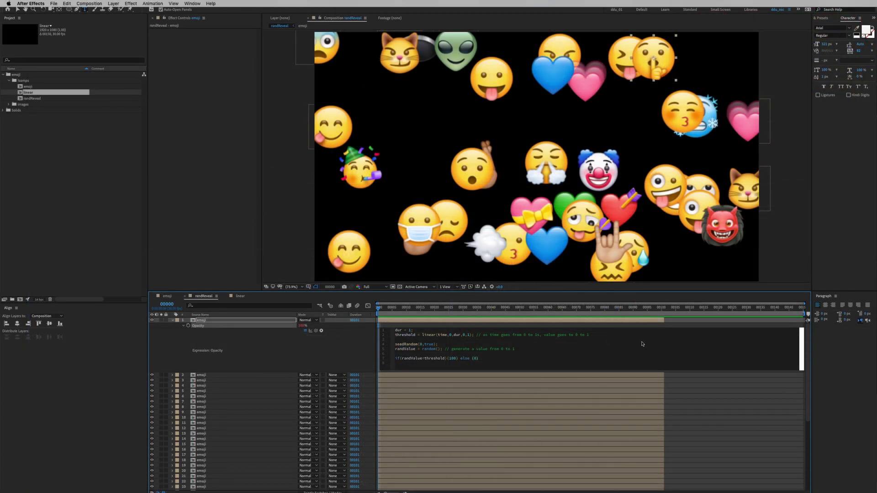
click(704, 380)
key(space)
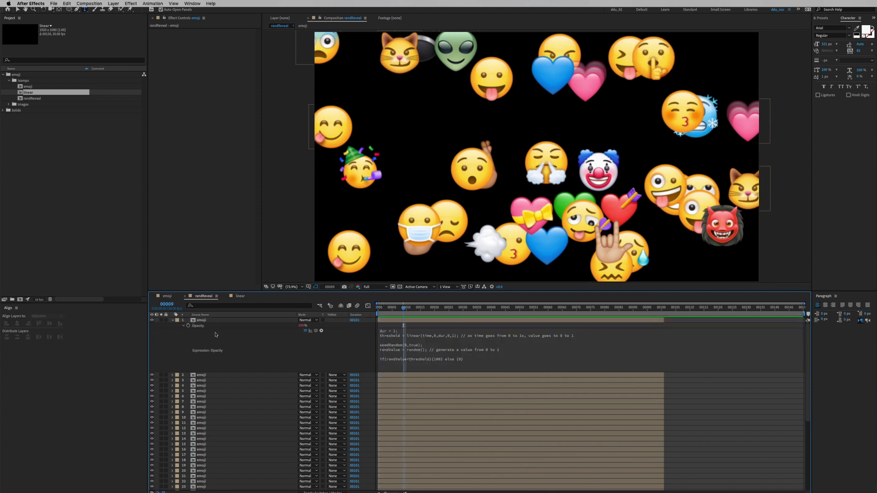
Copy the first emoji layer's Opacity with its expression to all the emoji layers.
click(220, 325)
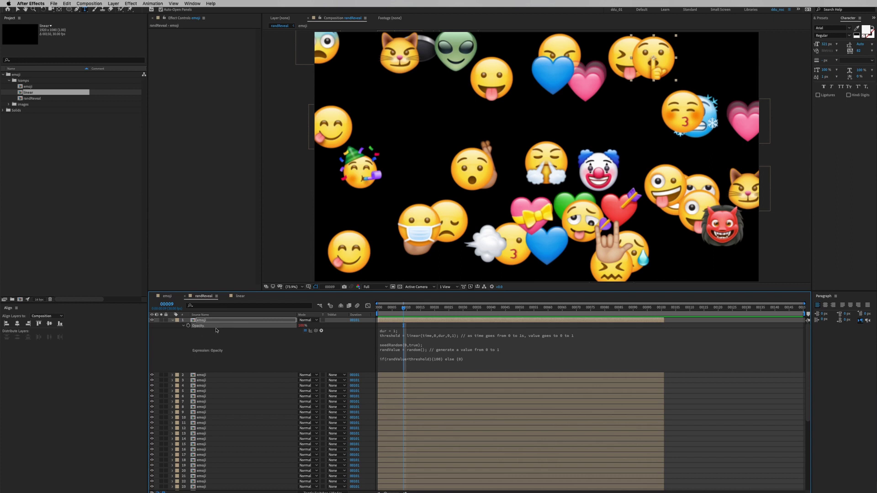
key(super+a)
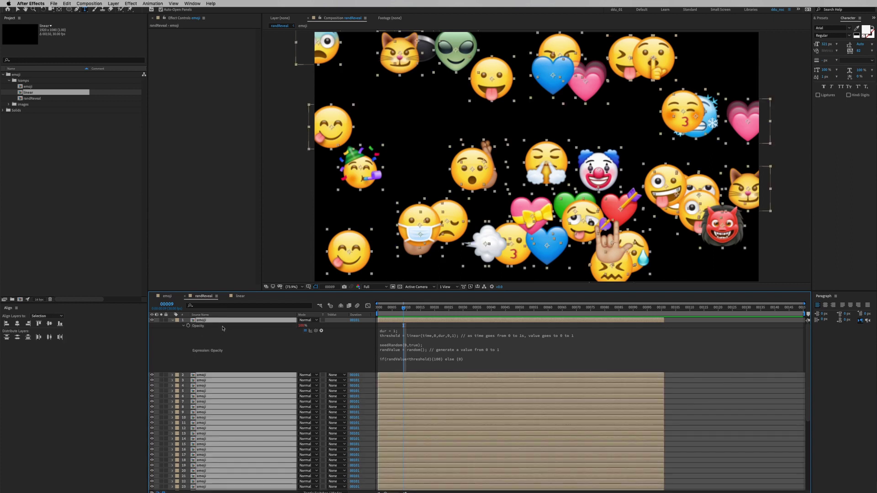
click(222, 327)
key(v)
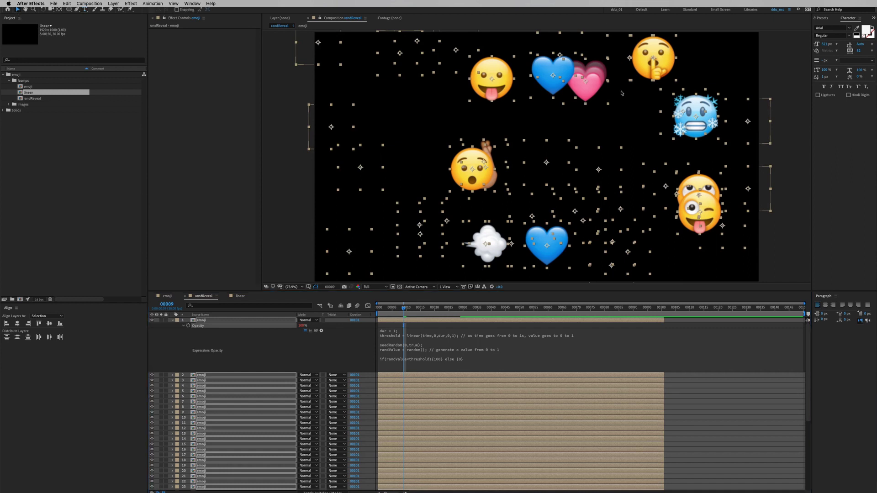
Preview the random emoji reveal from the first frame with the whole composition in view.
drag(403, 311, 364, 310)
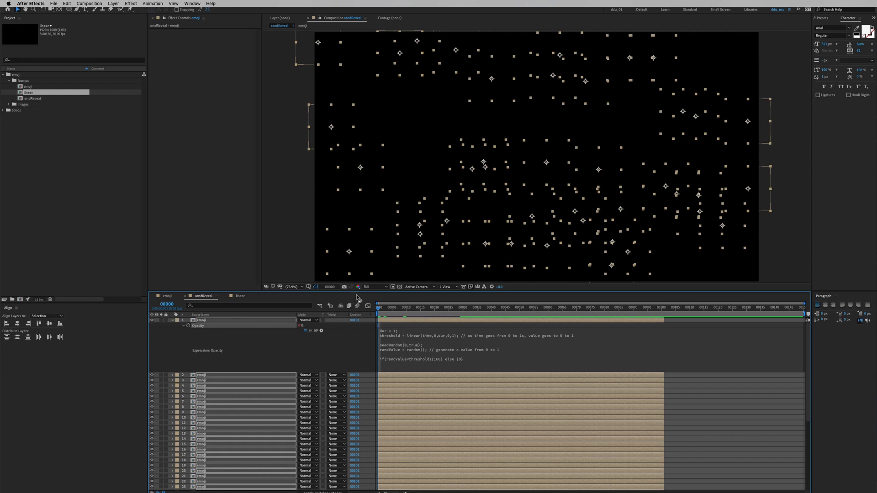
key(comma)
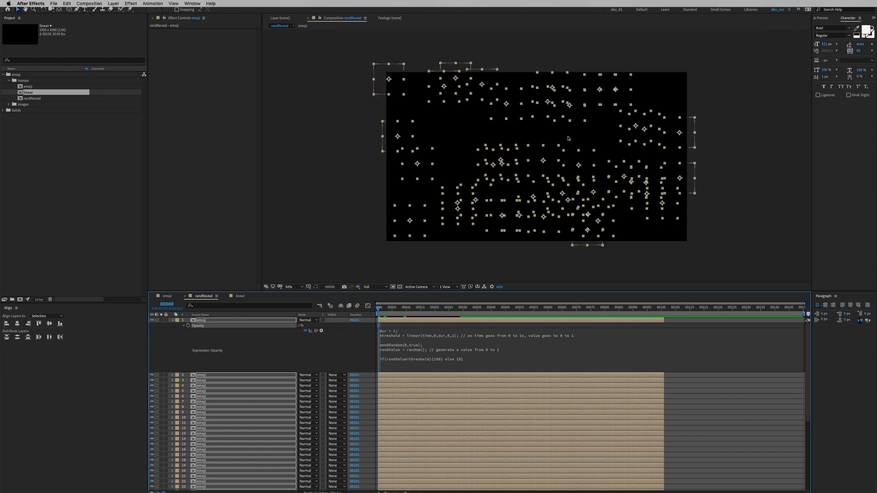
key(space)
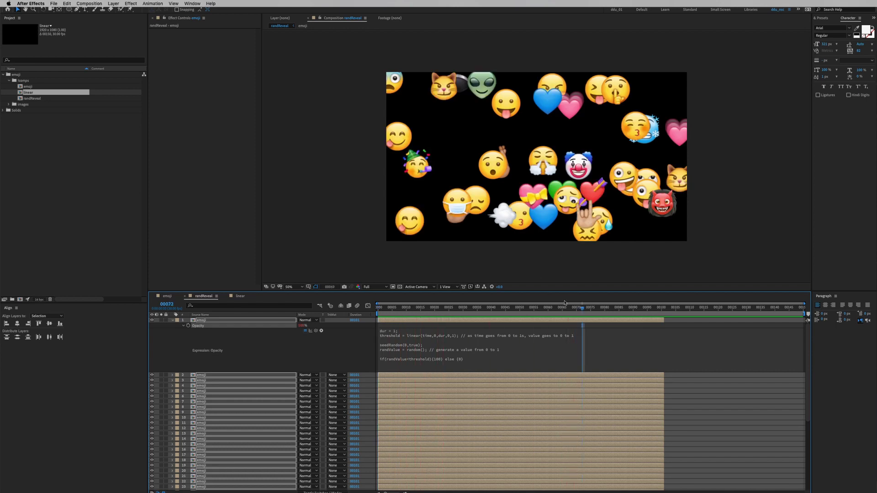
drag(580, 307, 377, 311)
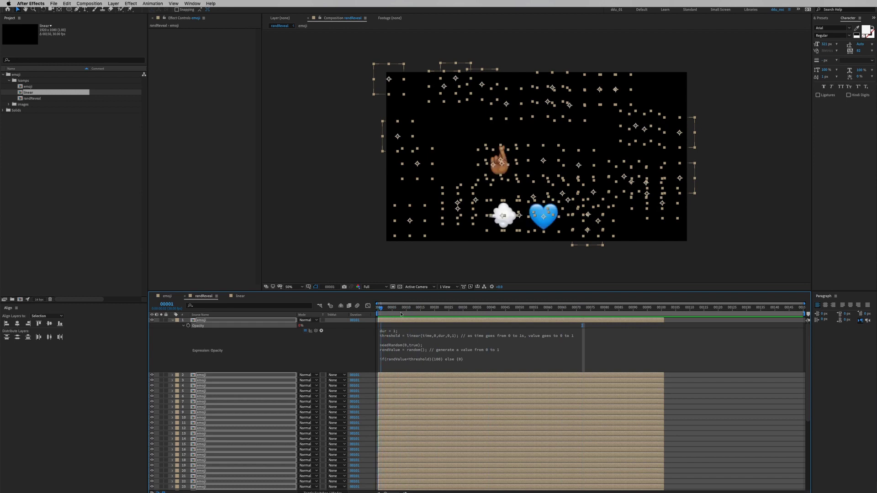
drag(328, 287, 347, 289)
click(343, 268)
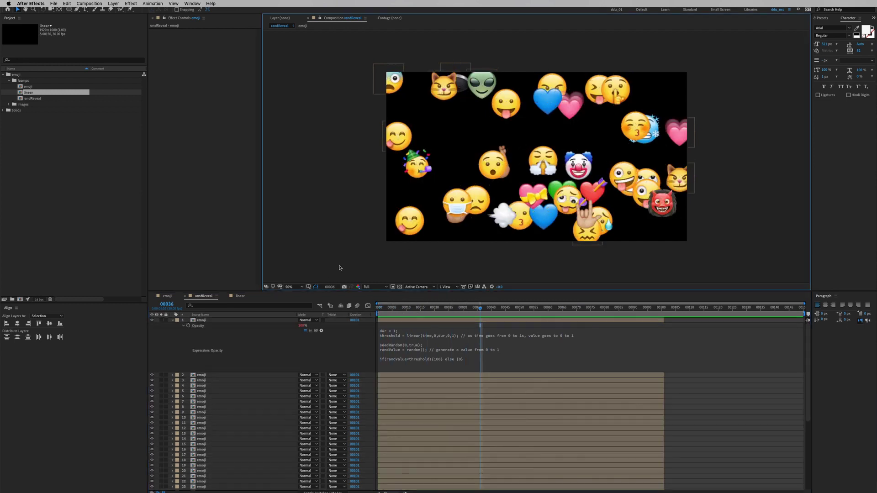
Collapse the first emoji layer, create a null layer and name it control.
click(173, 320)
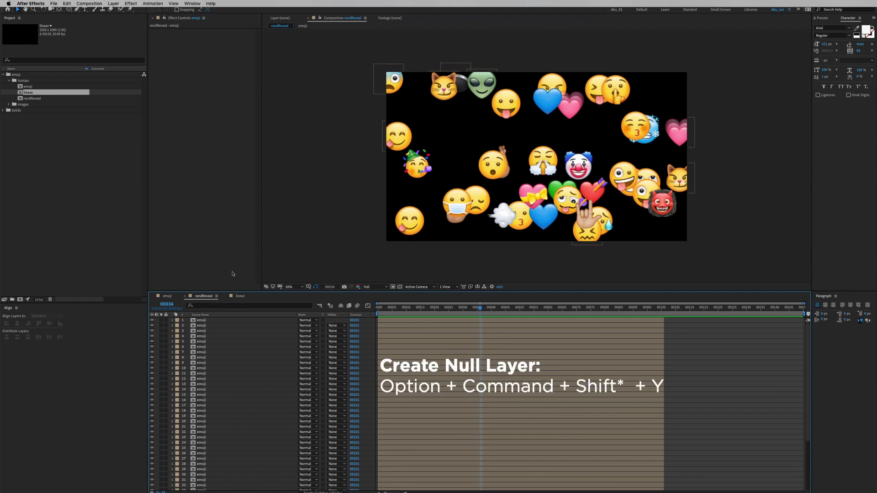
key(alt+shift+super+y)
key(Return)
text(con)
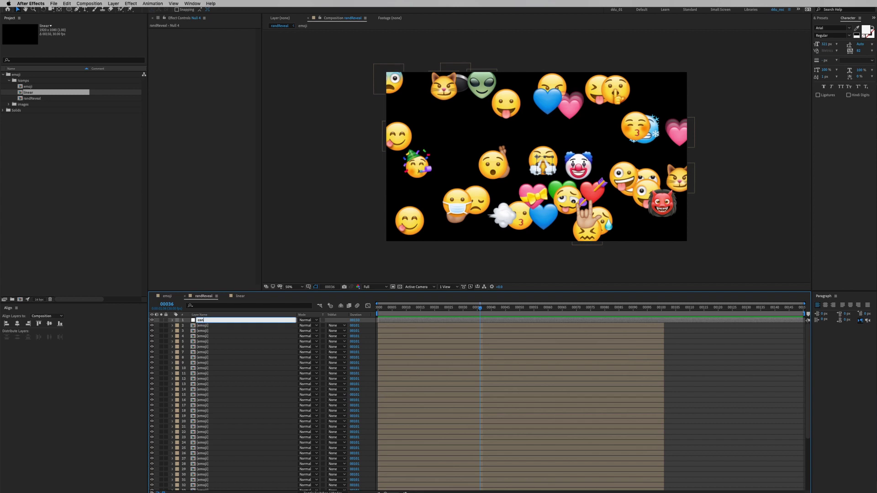
text(trol)
key(Return)
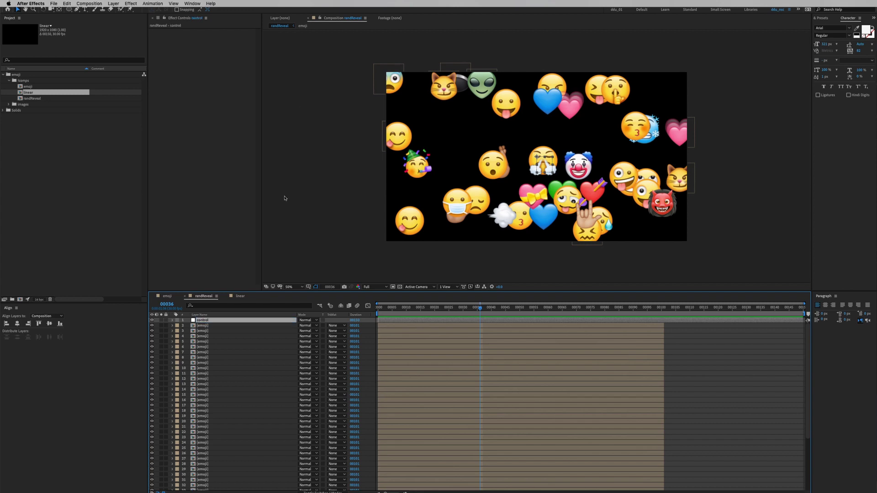
Reveal the expressions of the topmost emoji layer and open its Opacity expression at the dur value.
click(215, 325)
key(e)
key(e)
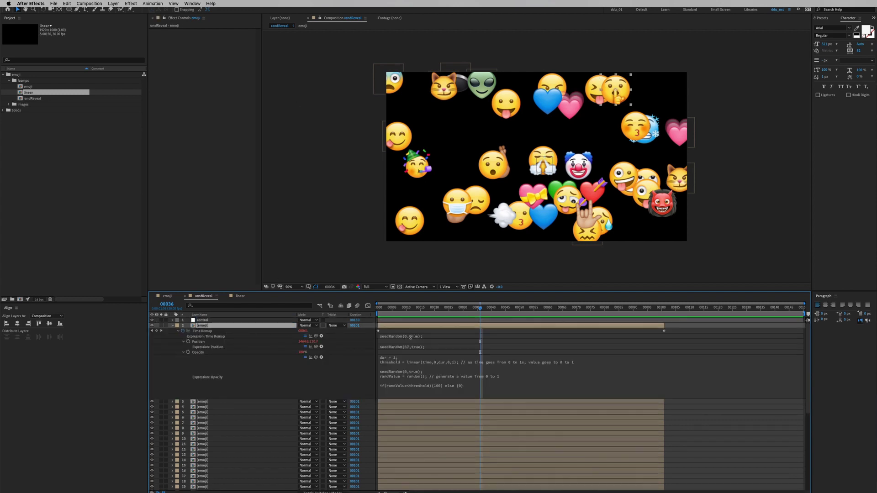
click(403, 360)
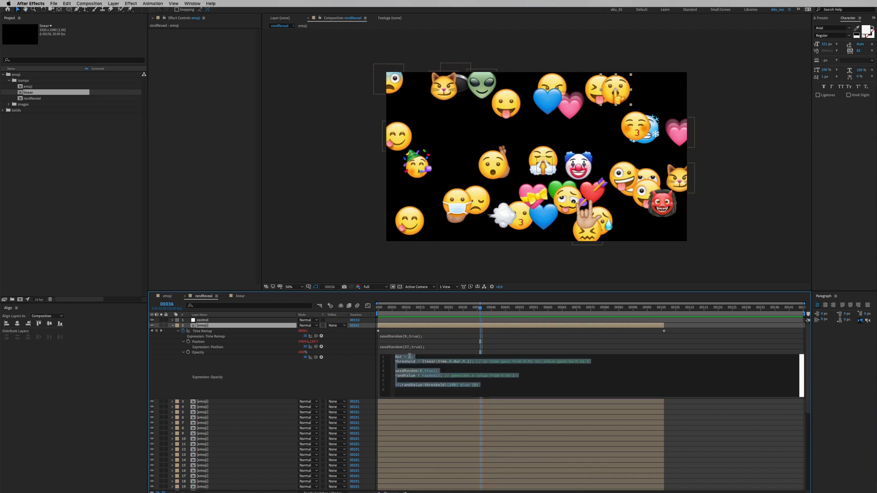
click(408, 357)
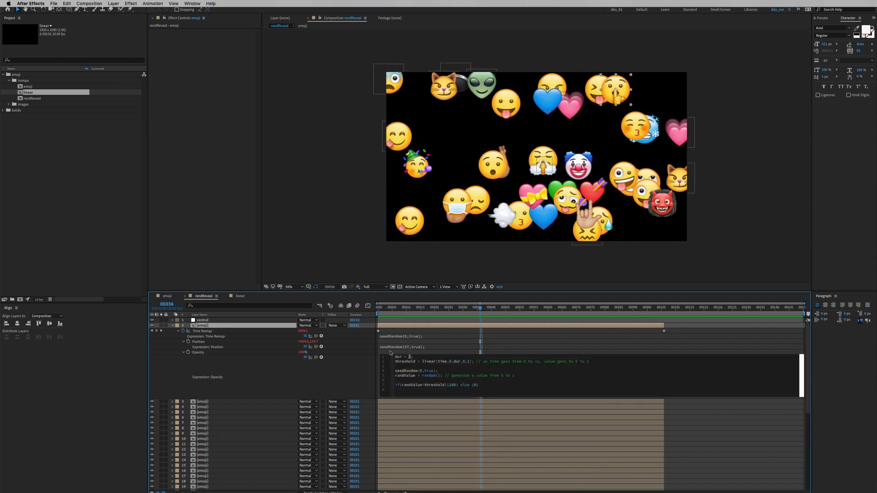
Find the Slider Control effect and apply it to the control null.
click(270, 319)
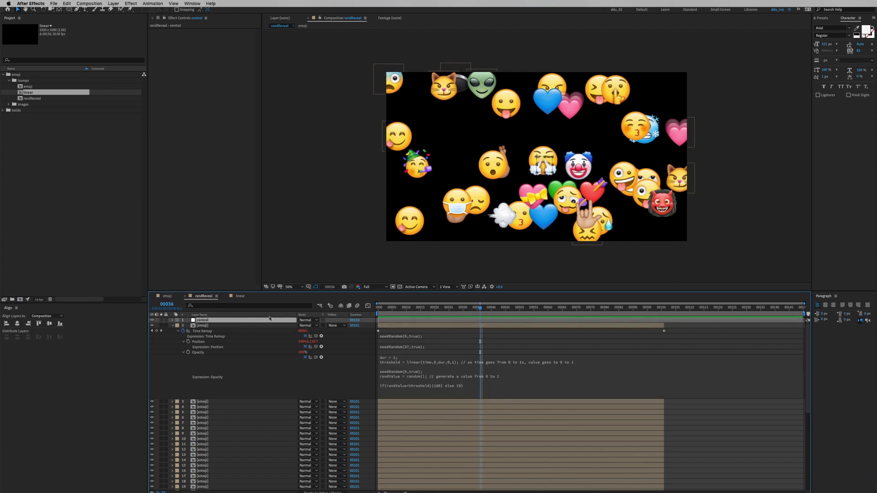
click(822, 18)
click(834, 26)
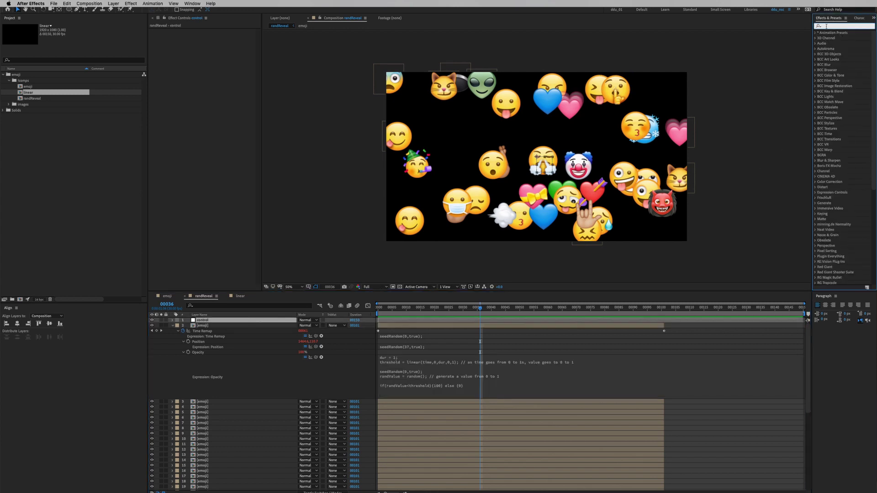
text(slider)
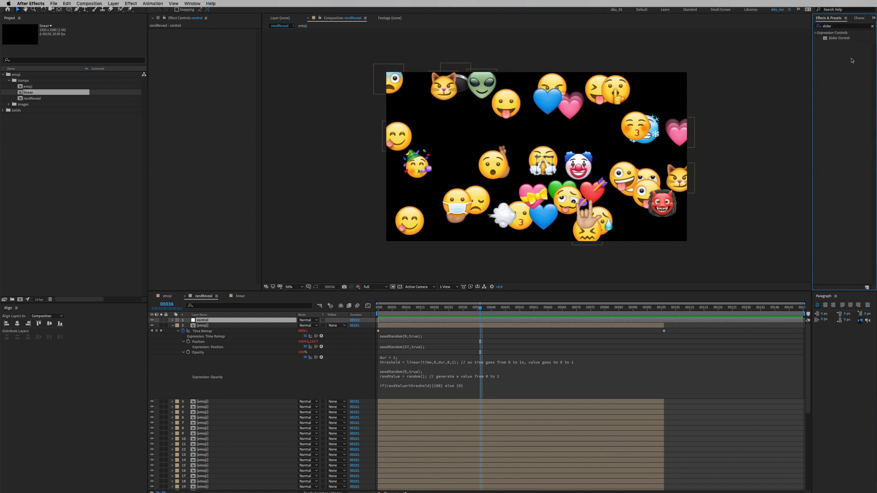
drag(840, 40, 217, 320)
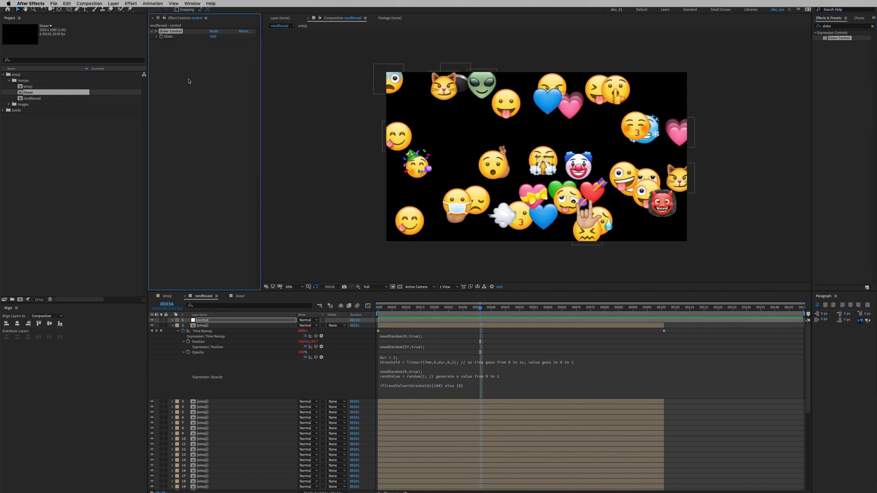
Replace the dur value in the emoji's Opacity expression with a link to the control null's Slider.
click(223, 146)
key(ctrl+a)
click(403, 368)
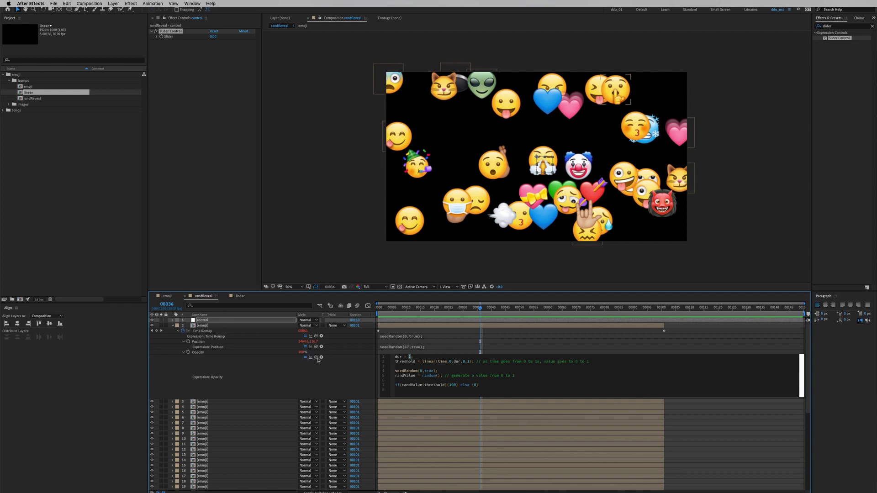
drag(316, 357, 302, 320)
drag(260, 230, 170, 38)
click(183, 48)
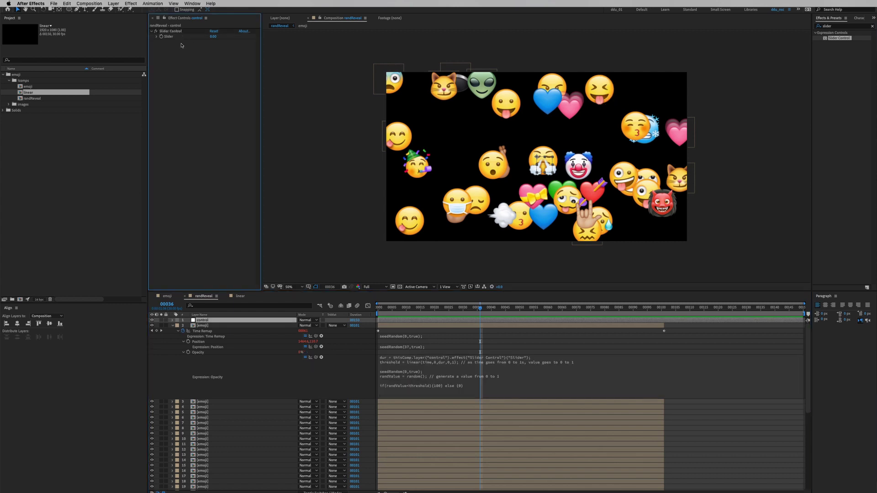
Rename the control null's Slider Control effect as duration.
key(Return)
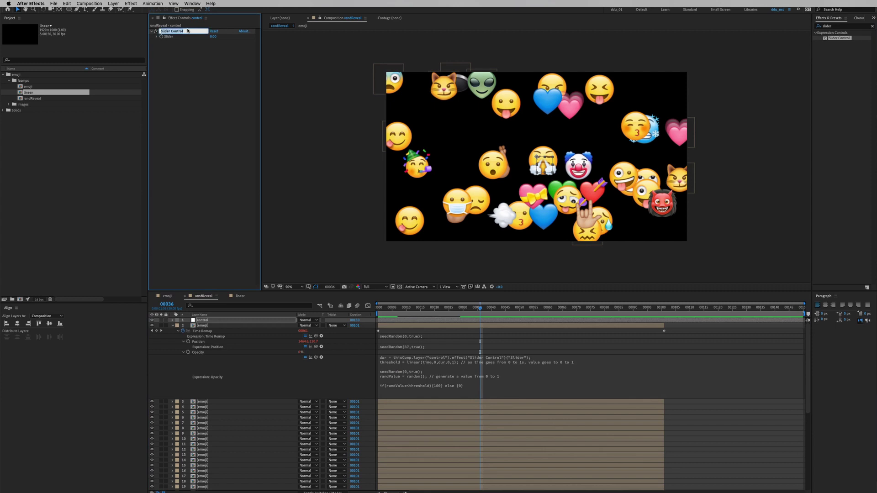
text(duration)
key(Return)
Copy the slider-linked Opacity expression to every emoji layer, leaving out the control null.
click(211, 354)
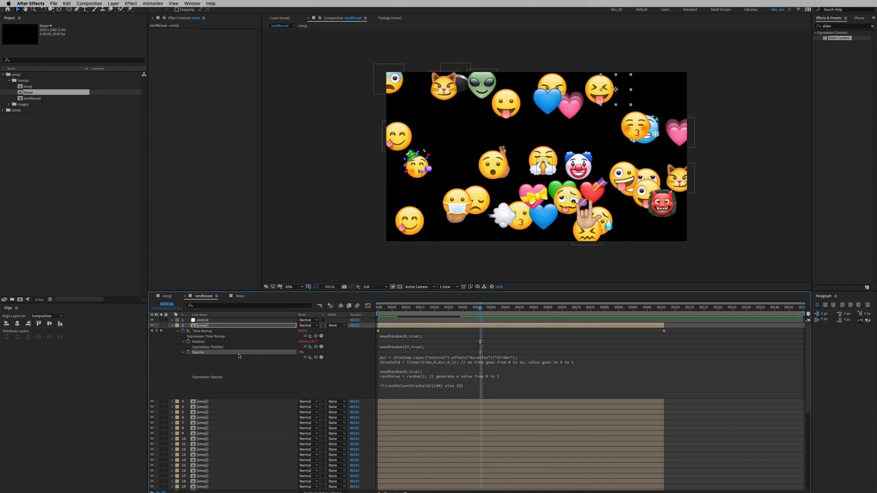
key(super+a)
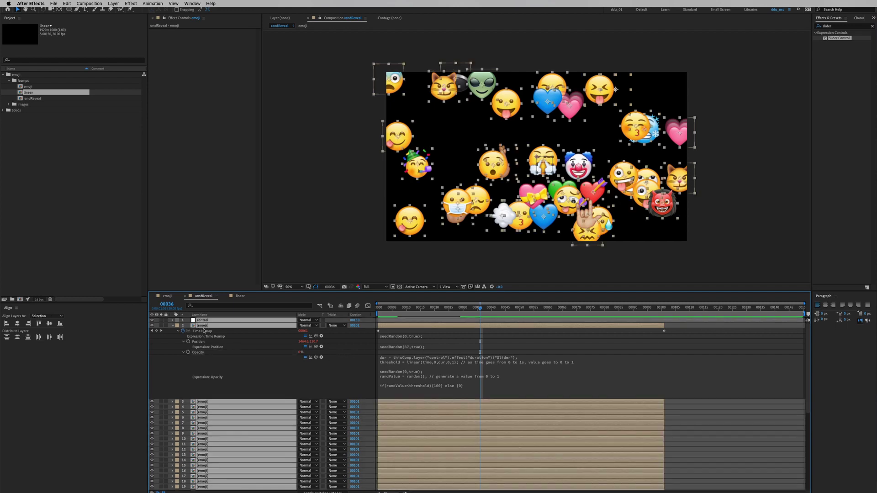
super+click(215, 321)
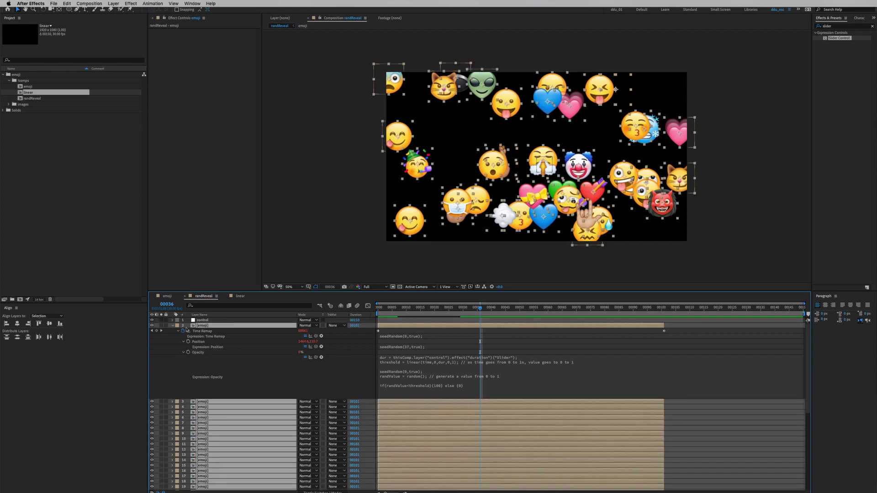
click(238, 327)
click(300, 225)
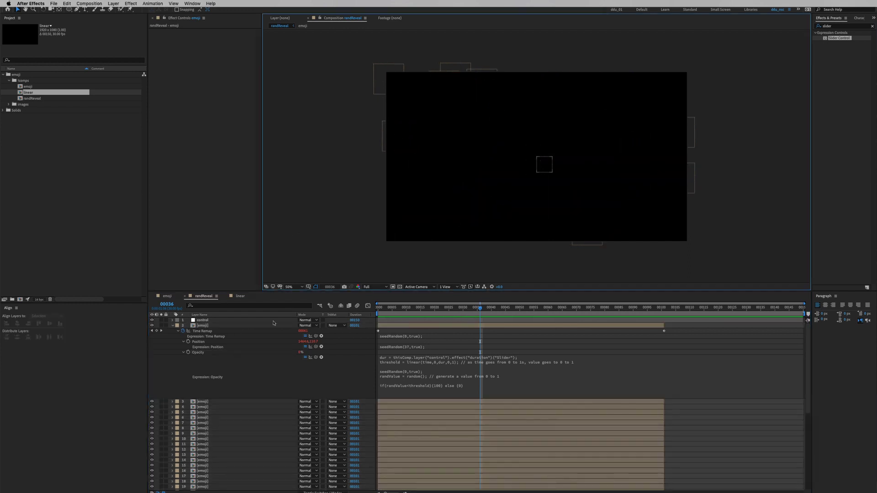
Set the control null's duration slider to 3.
key(super+Down)
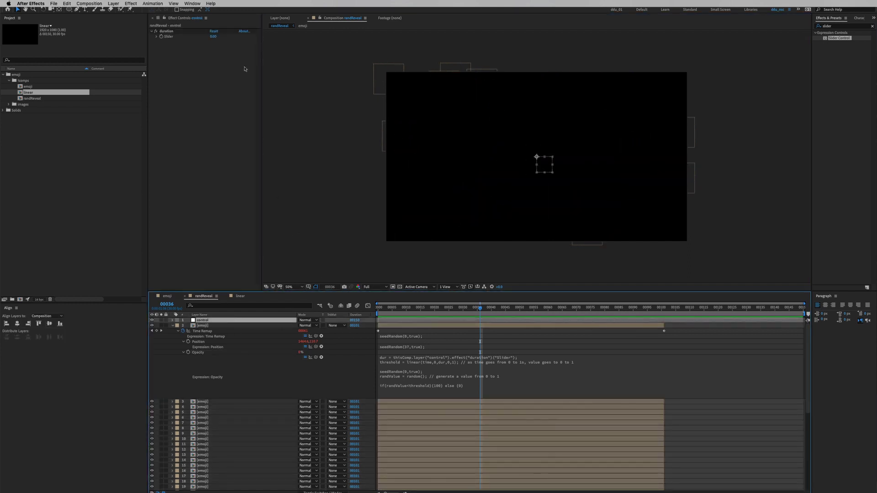
click(212, 36)
text(3)
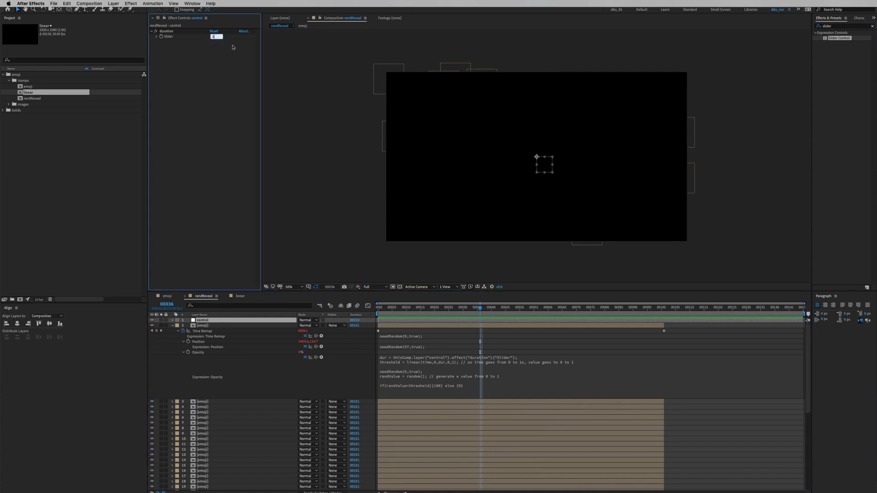
key(Return)
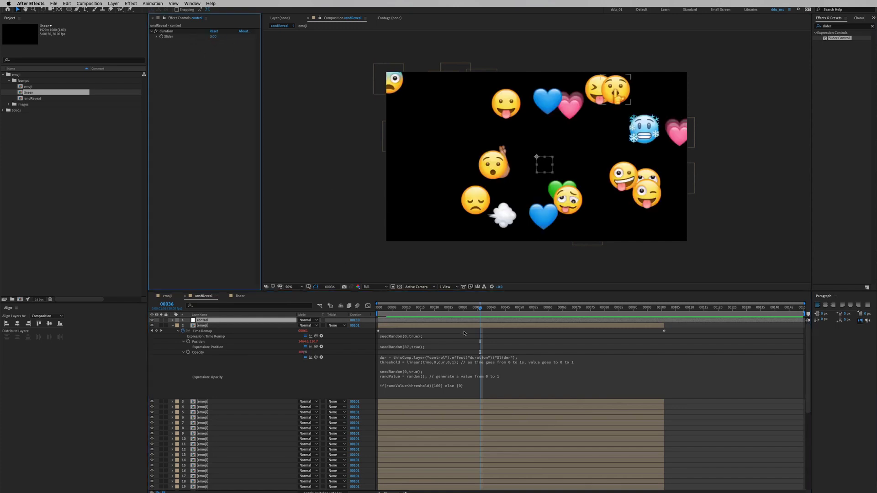
Preview the random emoji reveal with the new duration, then scrub back toward the start of the composition.
key(space)
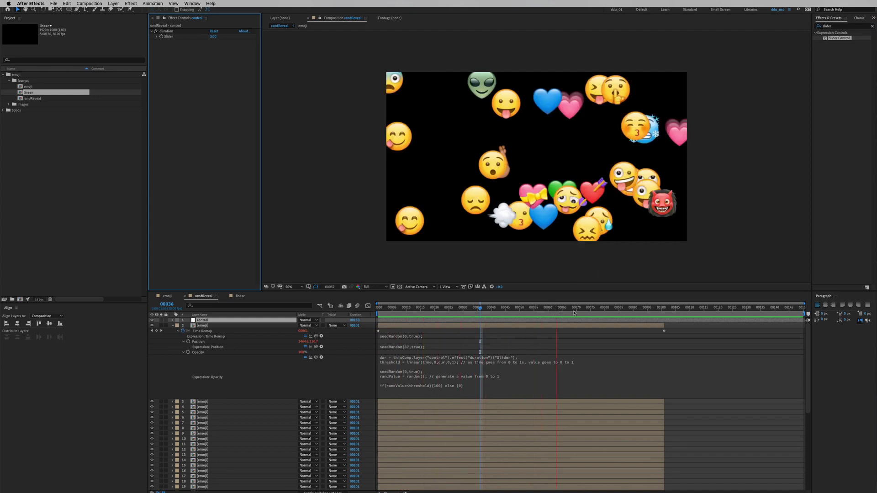
click(519, 311)
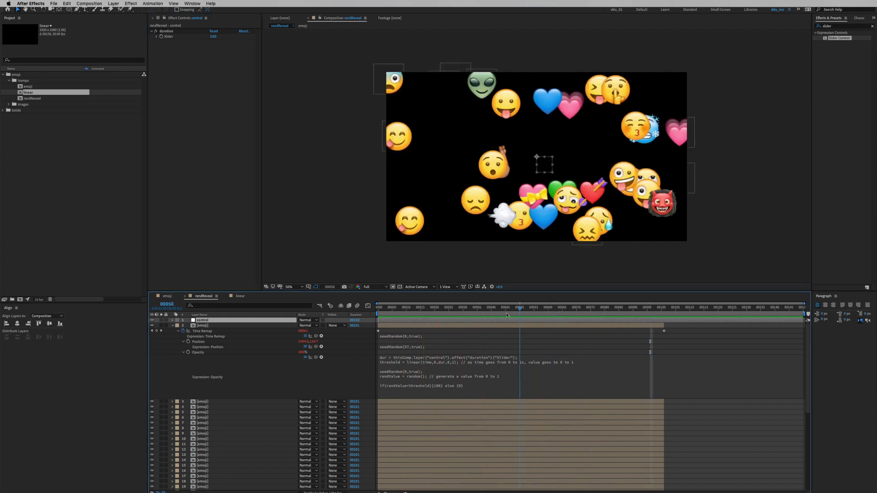
drag(507, 315, 426, 314)
Examine the dur line's link to the control null's duration slider in the first emoji's Opacity expression, leaving it unedited.
click(407, 362)
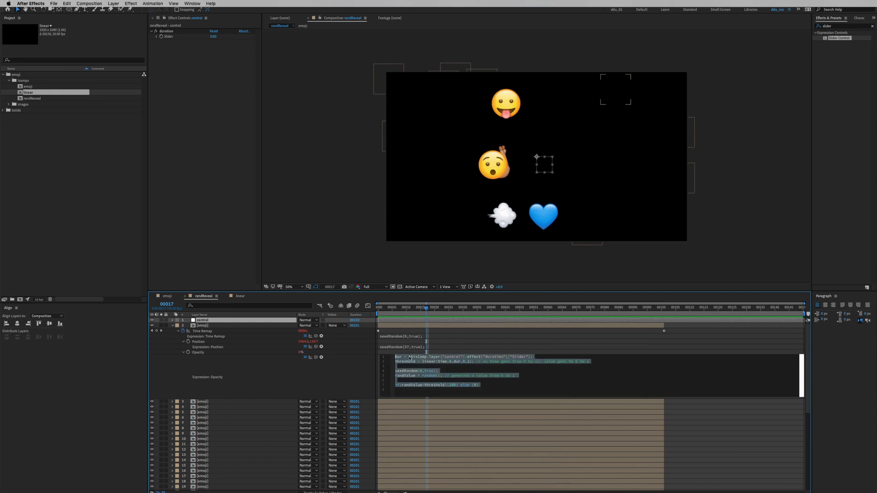
click(406, 358)
drag(406, 357, 533, 357)
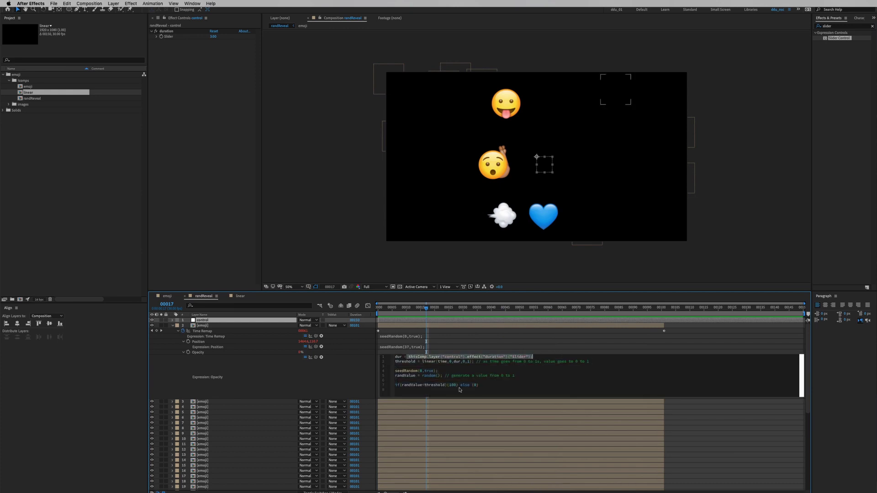
click(205, 179)
Play the emoji reveal again and scrub through the timeline to check how the emojis appear over the slider's duration.
key(space)
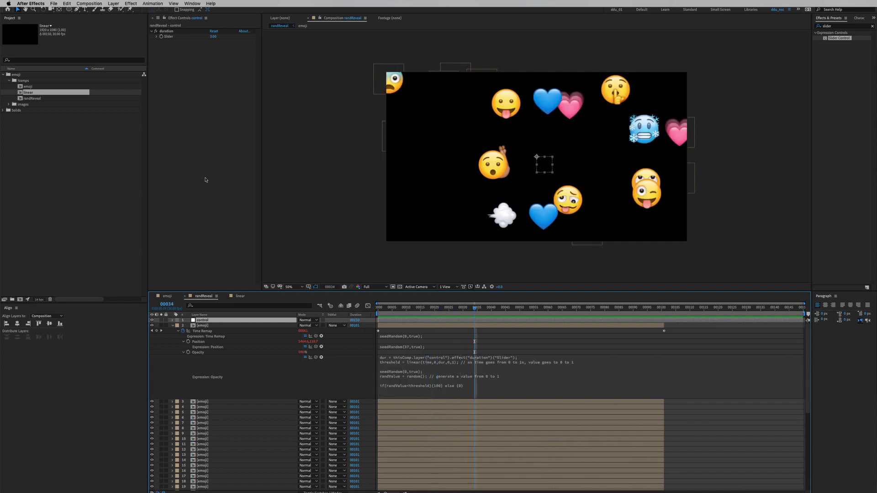
click(172, 36)
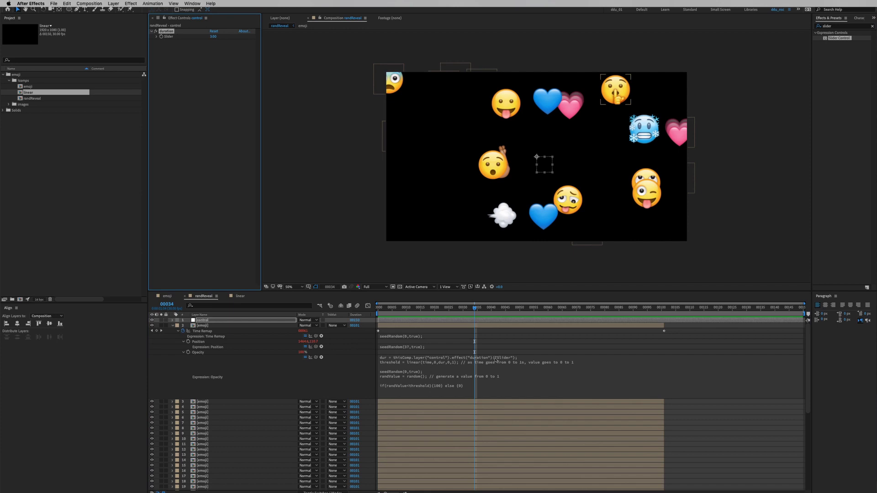
key(space)
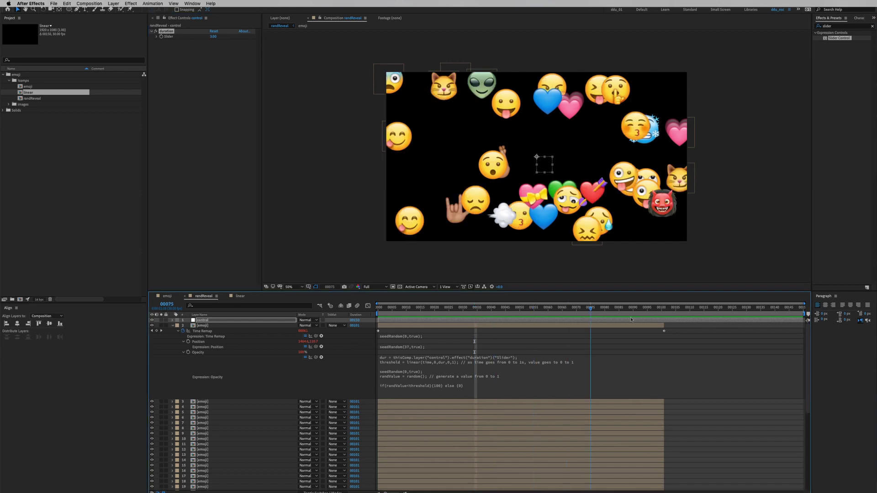
click(414, 309)
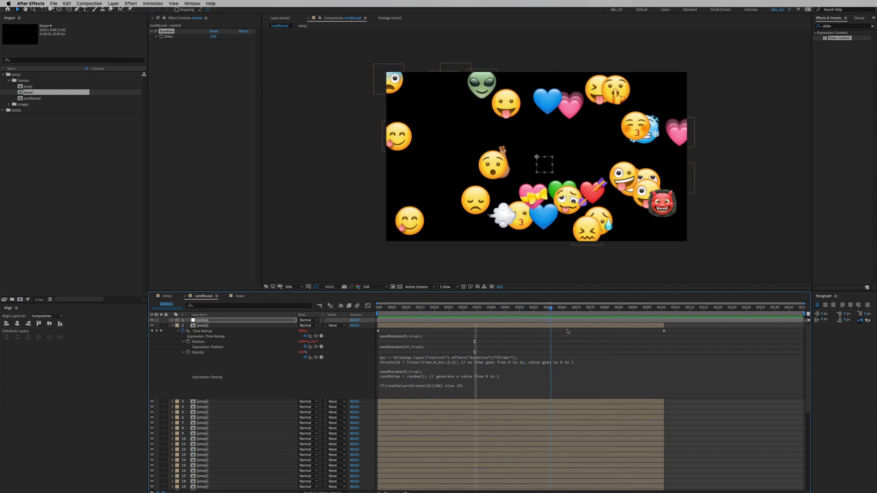
drag(615, 314, 565, 312)
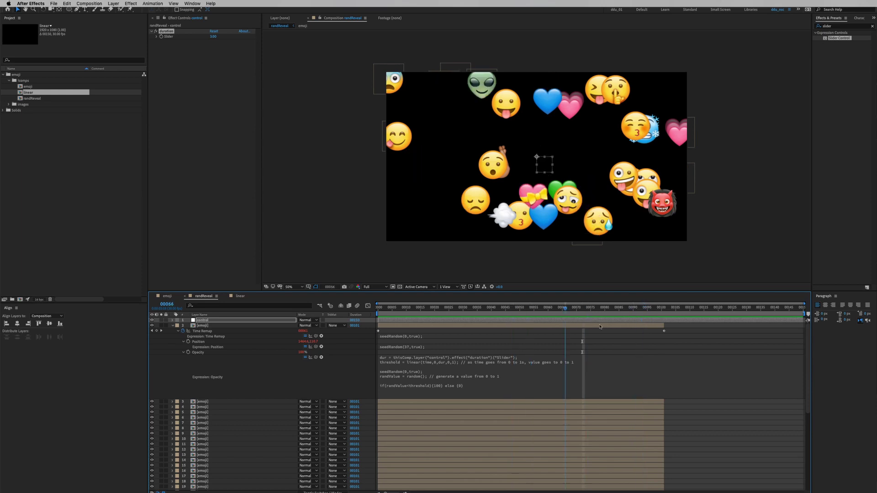